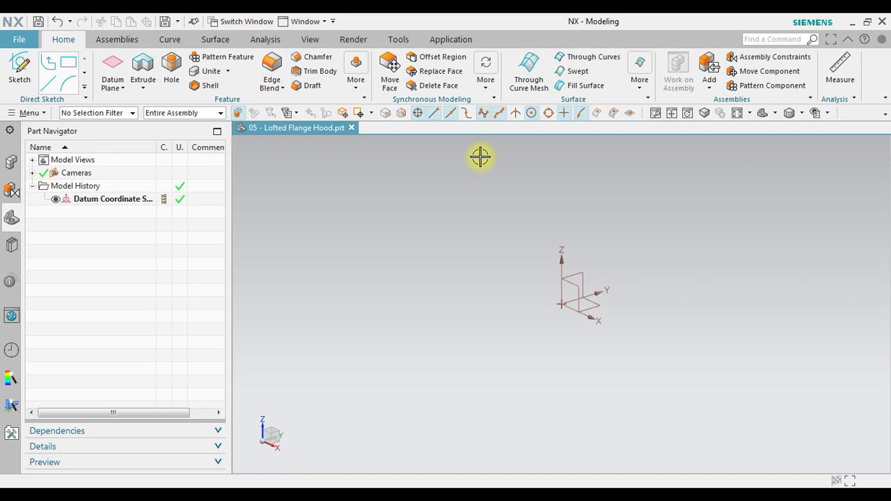
Switch the part to the Sheet Metal application and preview Lofted Flange in the Bend gallery.
left_click(454, 44)
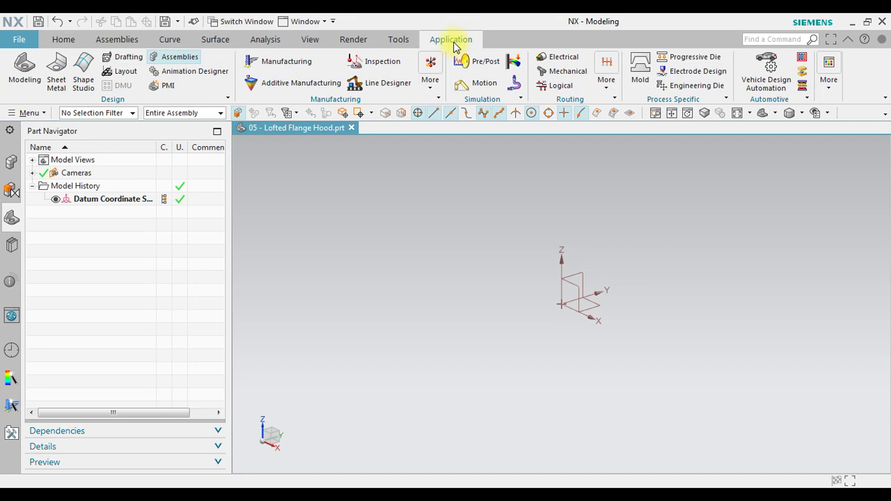
left_click(62, 75)
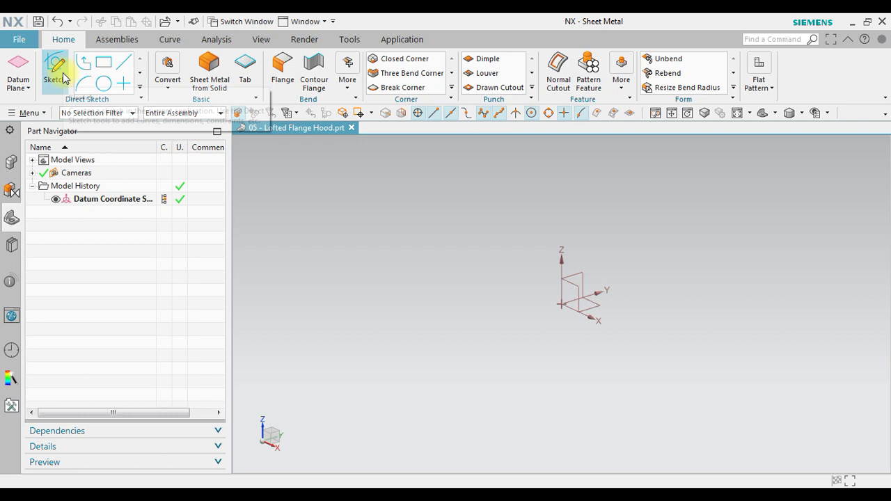
left_click(346, 78)
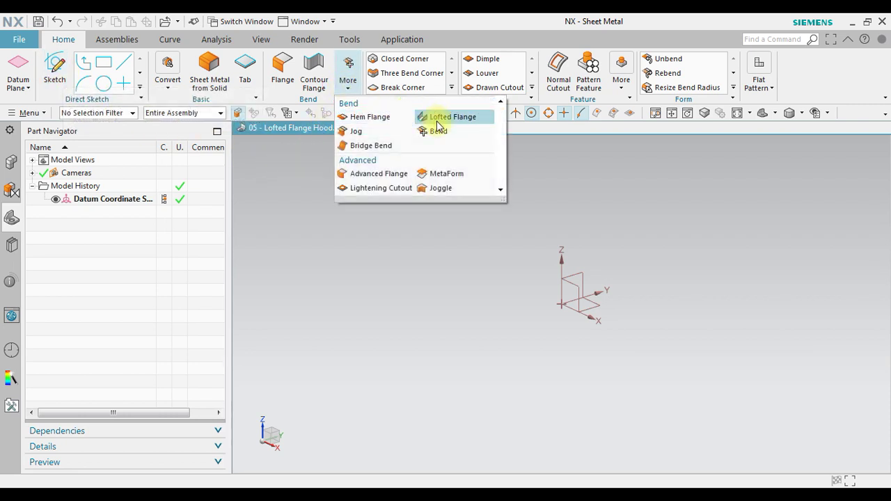
left_click(476, 46)
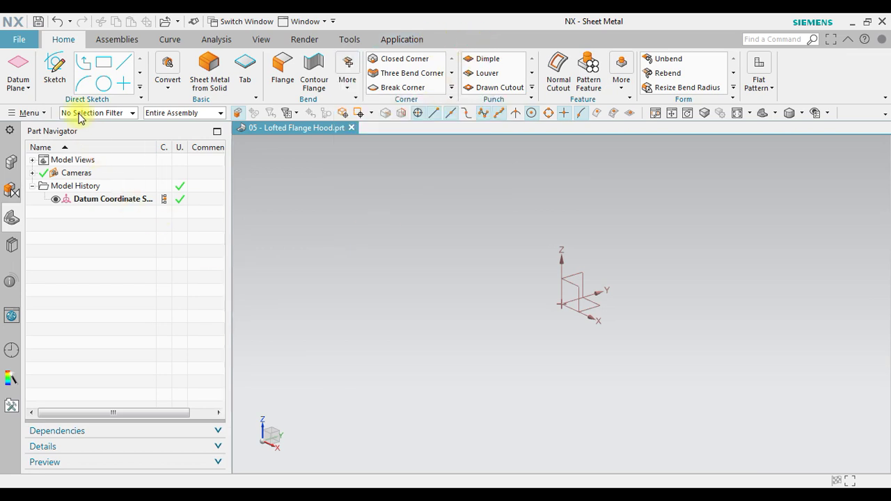
Create a new sketch on the XY plane.
left_click(53, 72)
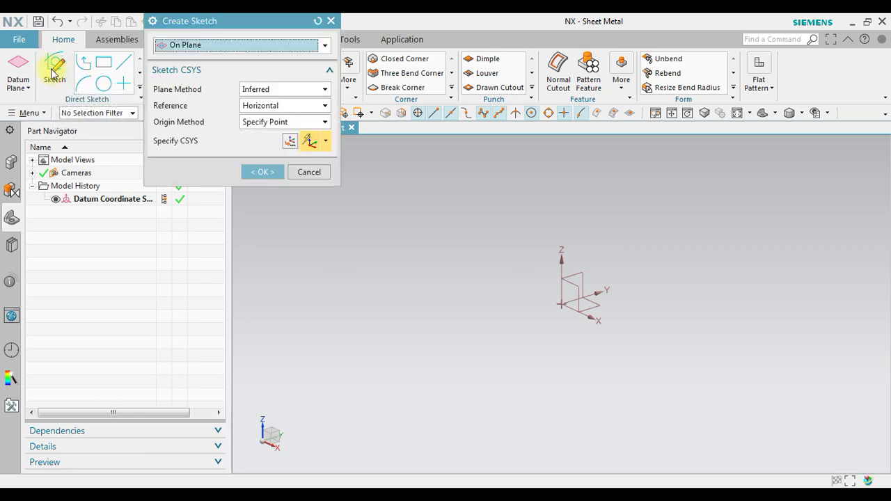
left_click(234, 50)
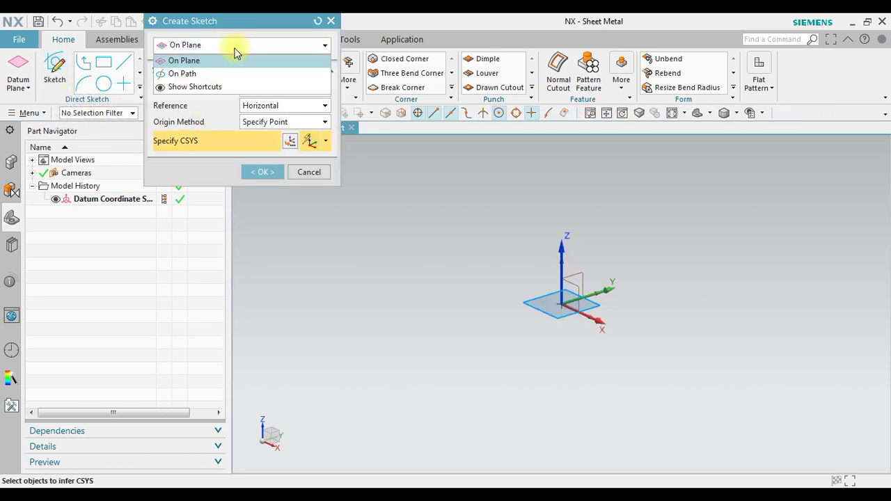
left_click(236, 61)
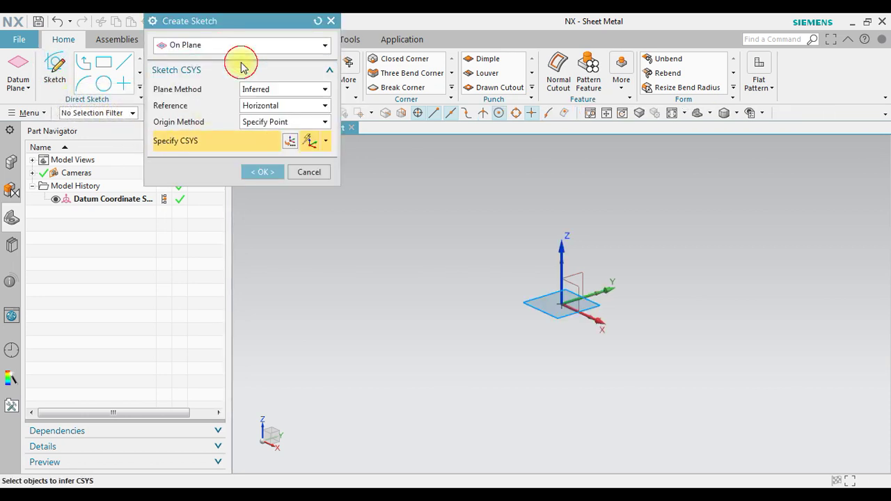
left_click(591, 306)
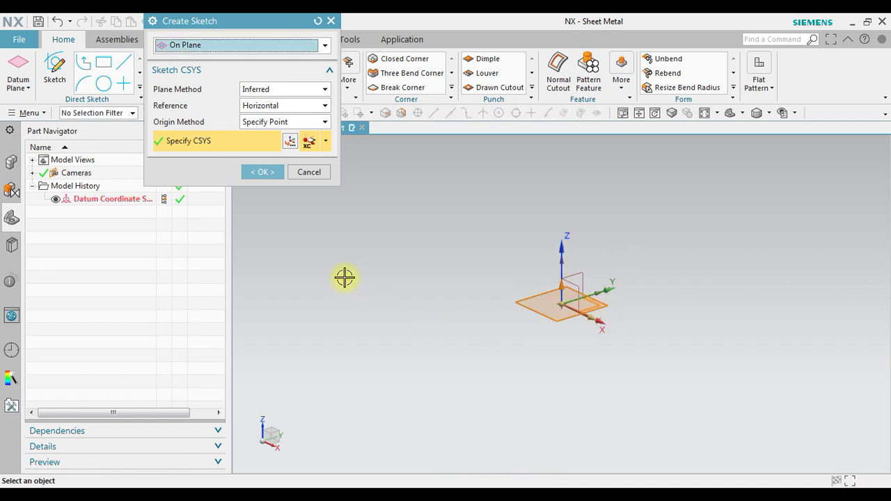
left_click(249, 172)
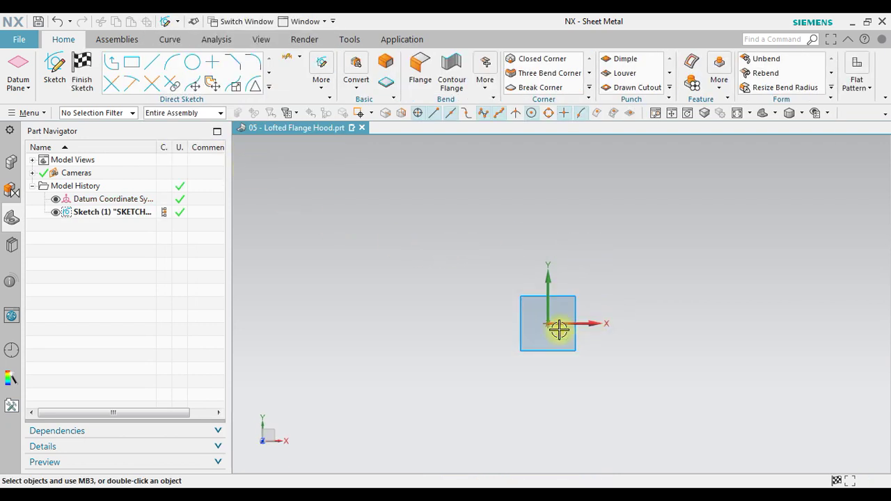
Draw a 180° arc of radius 100 centred on the origin.
left_click(168, 67)
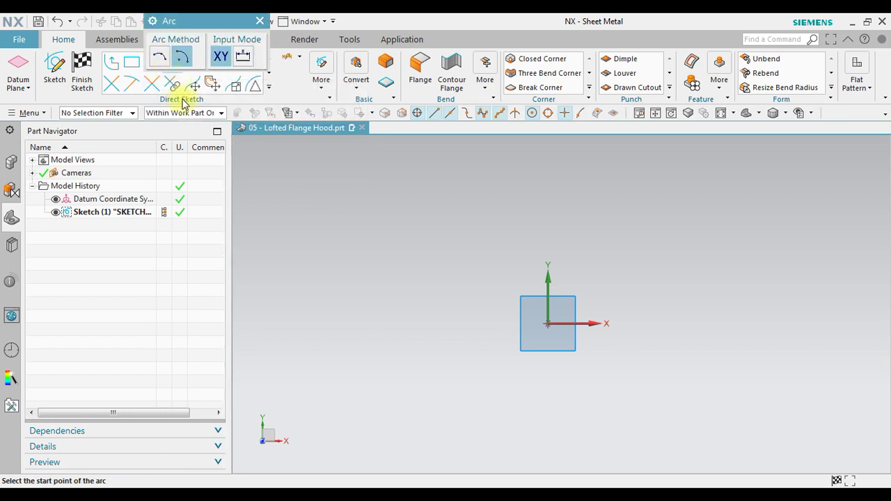
left_click(180, 61)
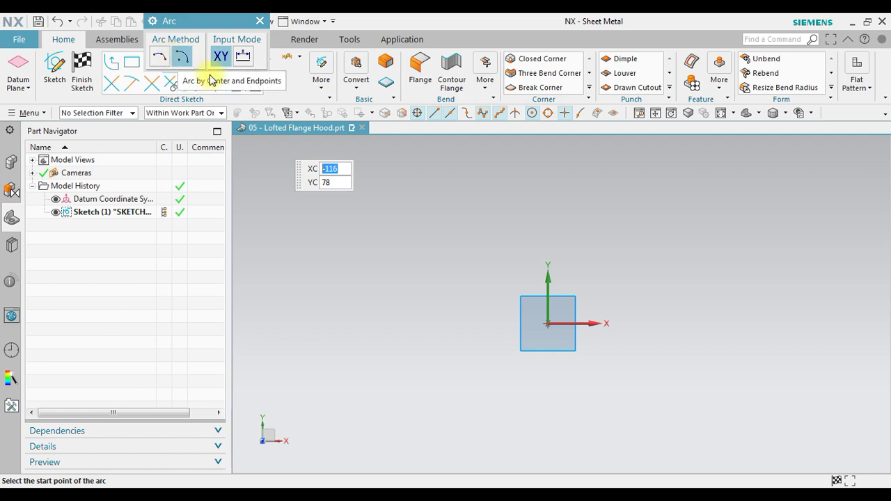
left_click(549, 323)
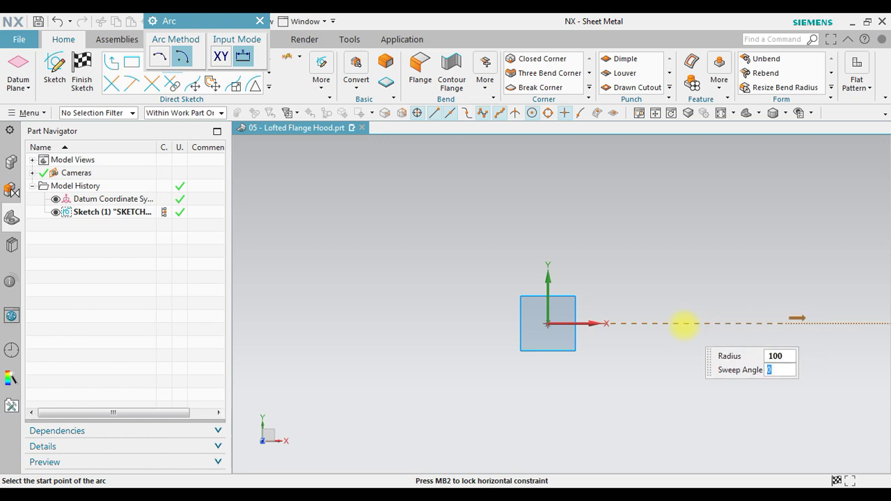
left_click(692, 323)
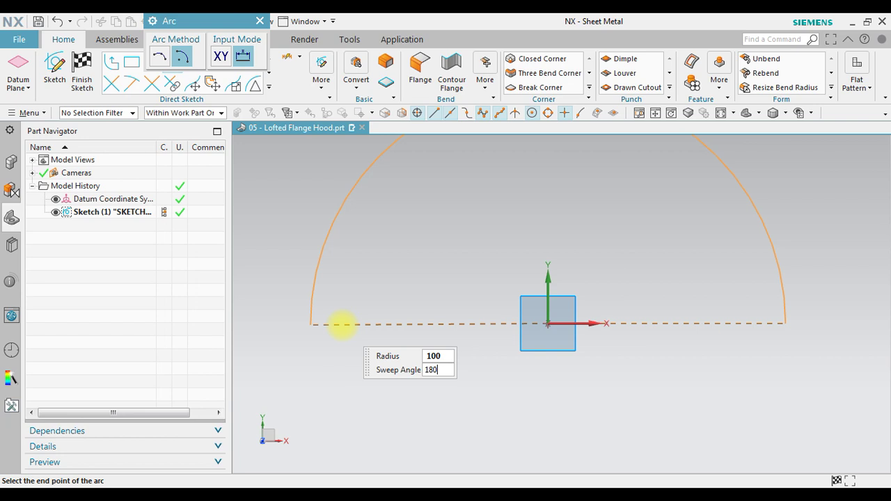
left_click(339, 366)
scroll(487, 405, "down", 1)
scroll(486, 406, "down", 1)
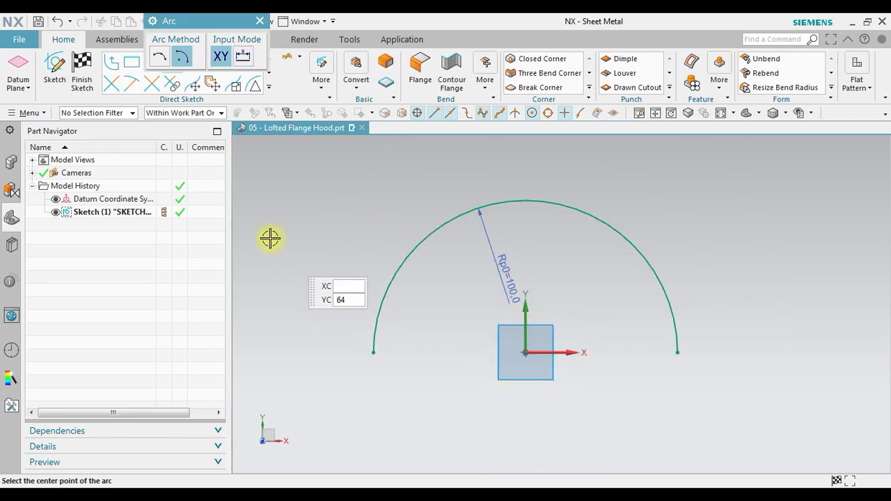
Finish the arc sketch and view it in 3D.
left_click(80, 82)
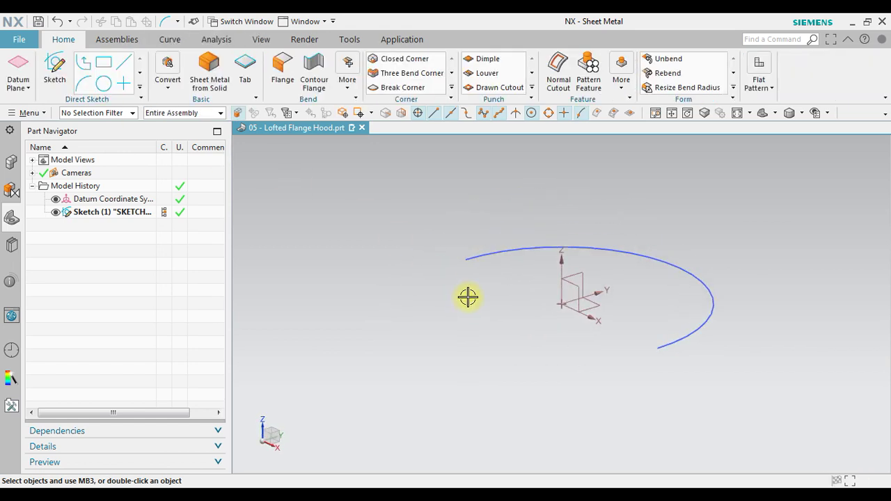
mouse_move(515, 265)
middle_mouse_down()
mouse_move(518, 308)
mouse_move(475, 322)
mouse_move(470, 296)
mouse_move(487, 303)
mouse_move(476, 306)
middle_mouse_up()
scroll(360, 344, "down", 2)
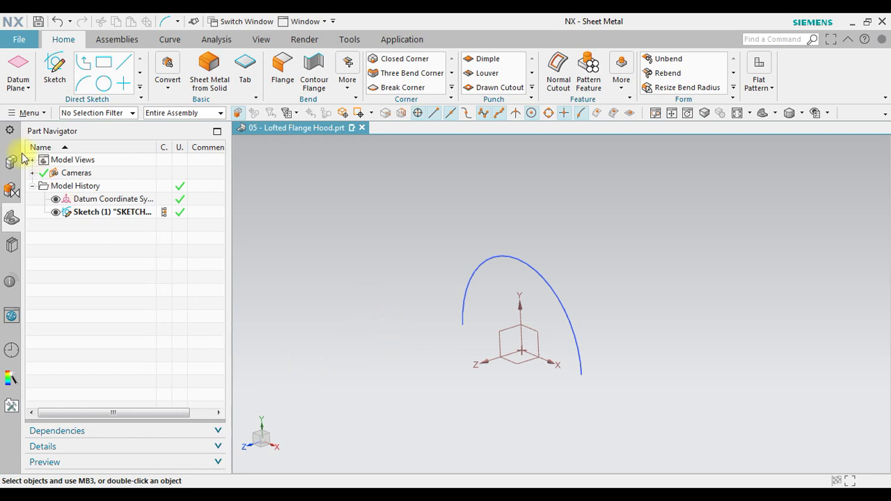
Add an At Distance datum plane offset -200 mm from the XY plane.
left_click(19, 68)
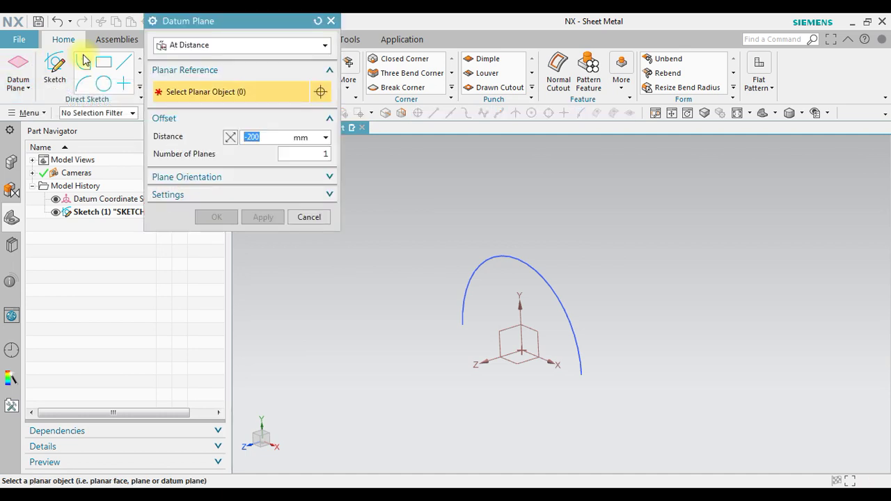
left_click(176, 46)
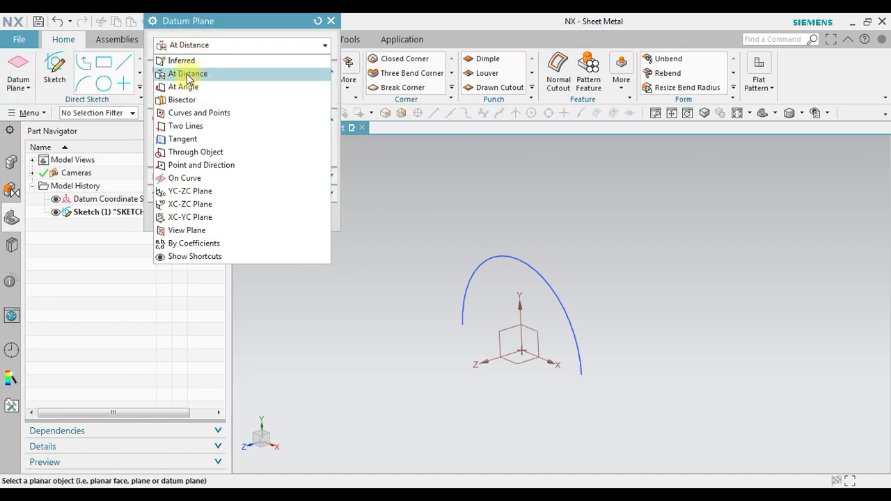
left_click(187, 73)
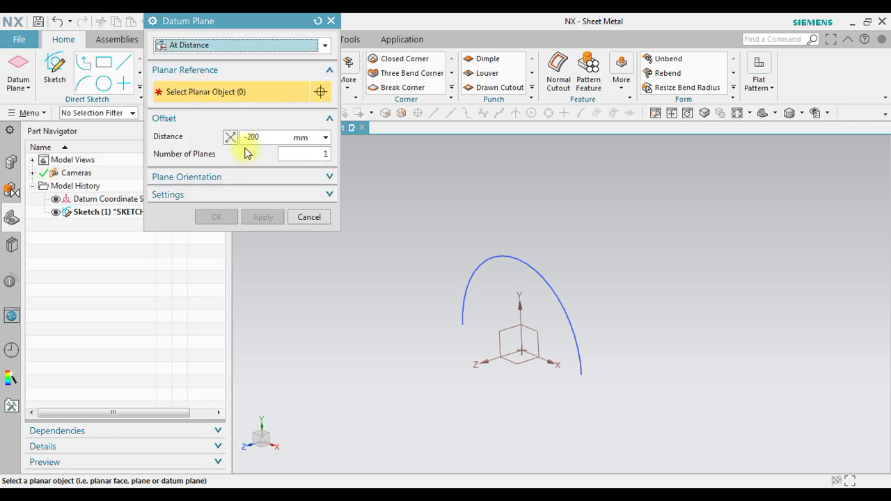
left_click(539, 333)
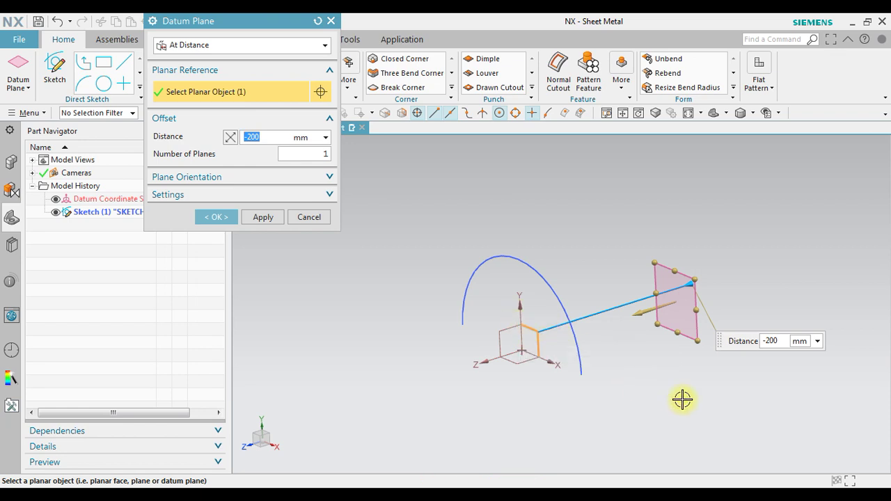
mouse_move(682, 400)
middle_mouse_down()
mouse_move(633, 381)
mouse_move(671, 400)
middle_mouse_up()
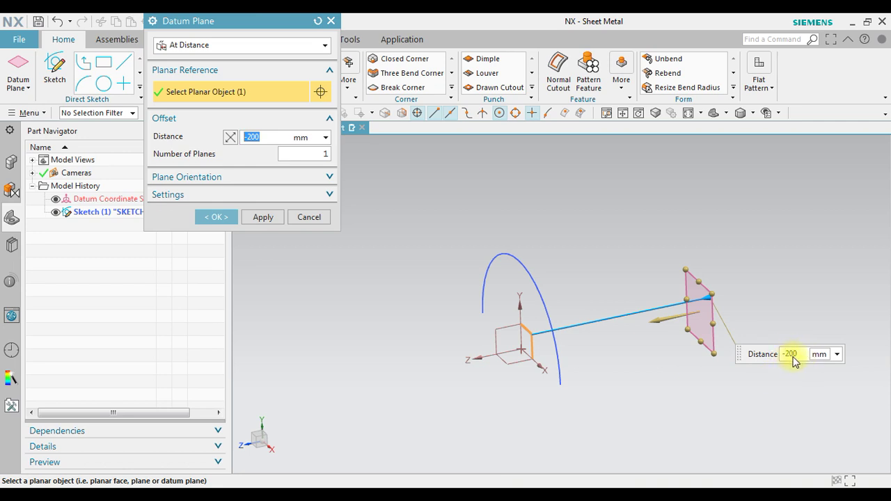
left_click(215, 217)
mouse_move(432, 285)
middle_mouse_down()
mouse_move(430, 268)
mouse_move(448, 286)
middle_mouse_up()
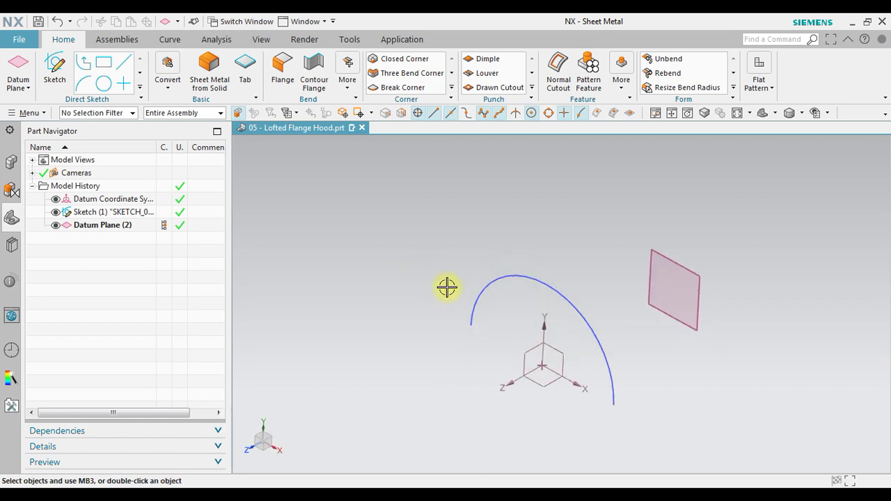
Start Sketch (3) on Datum Plane (2).
left_click(56, 67)
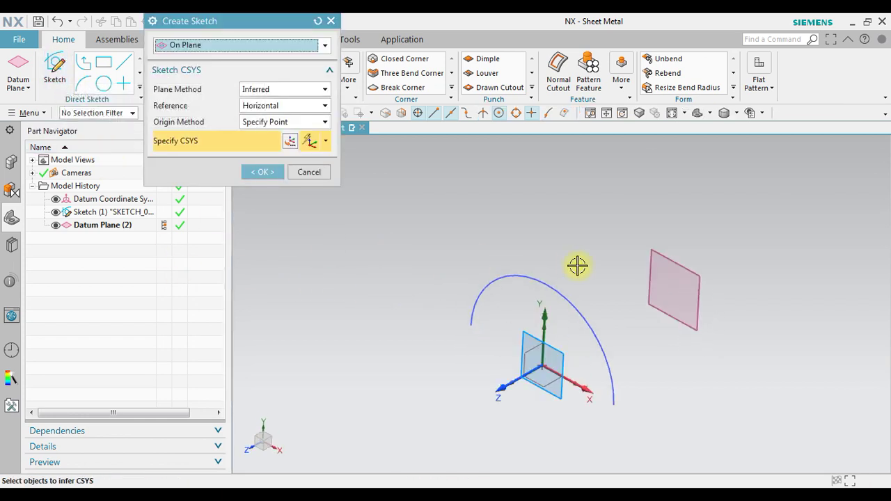
left_click(672, 255)
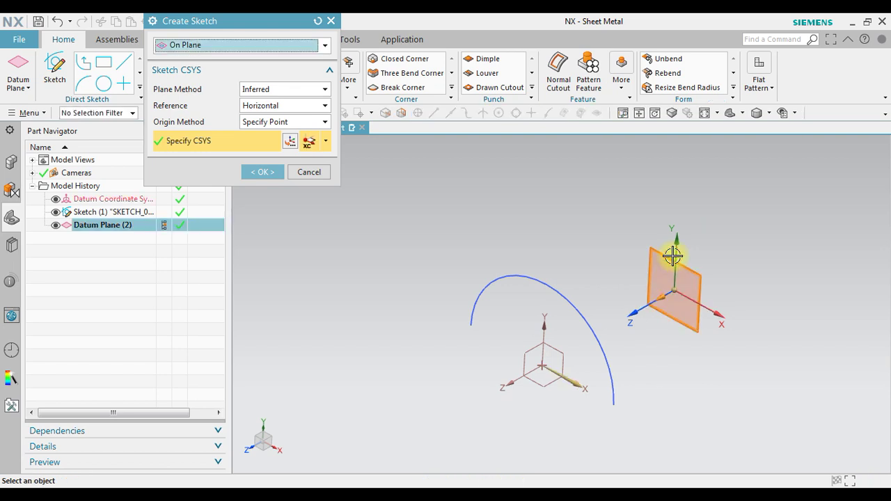
left_click(262, 172)
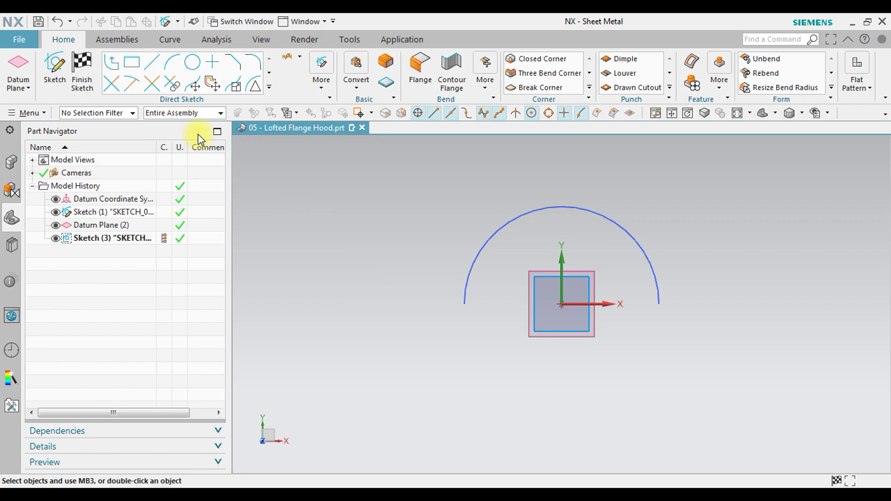
Draw a two-point rectangle enclosing the arc's projection.
left_click(130, 64)
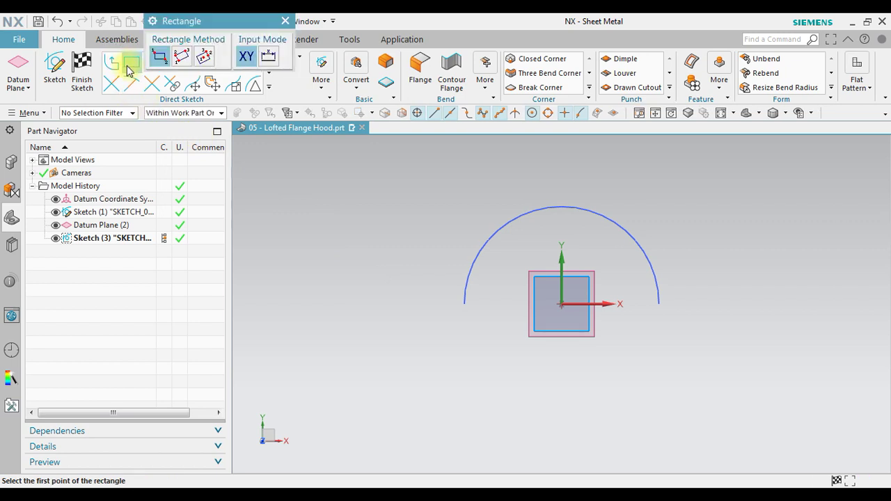
scroll(457, 364, "up", 3)
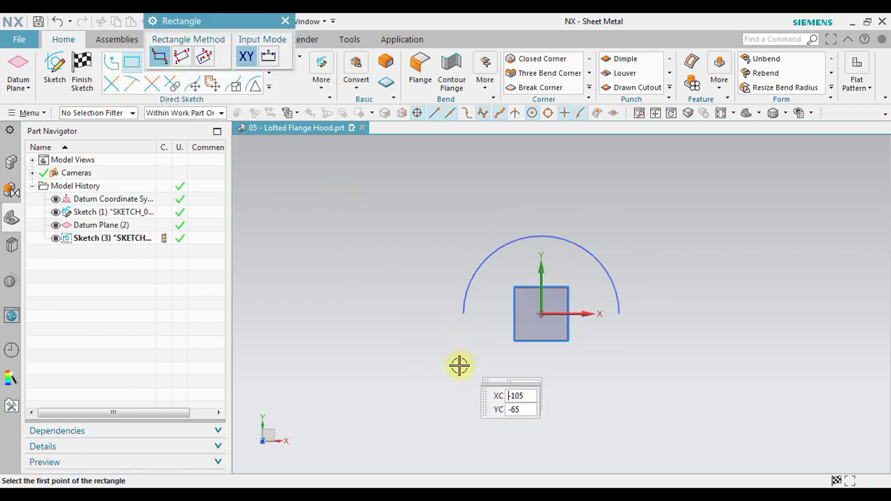
left_click(427, 344)
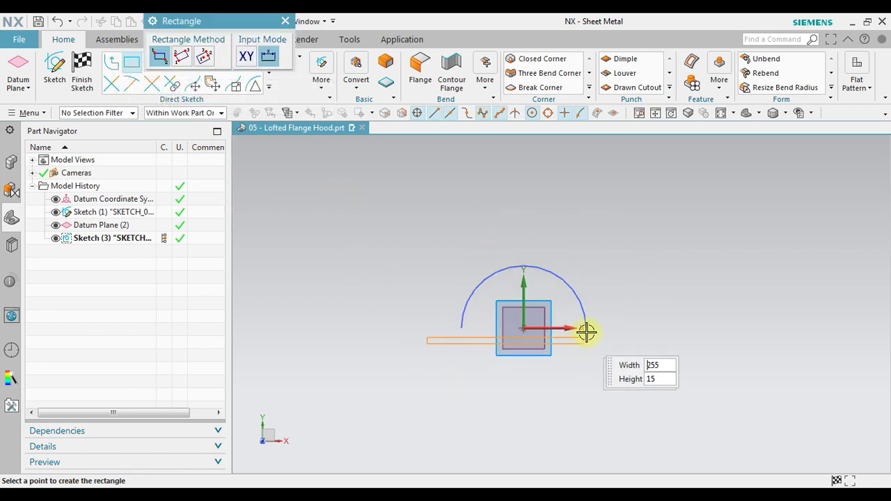
left_click(626, 220)
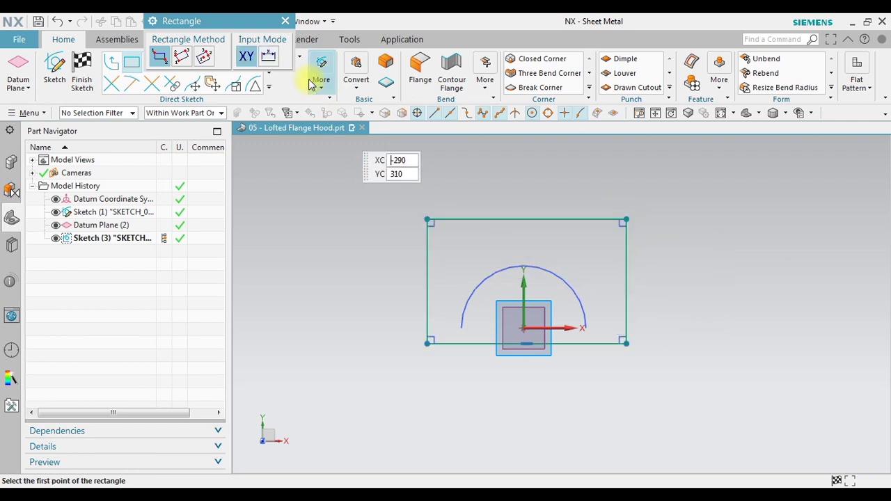
left_click(285, 21)
Dimension the rectangle 210 wide and 165 tall with Rapid Dimension.
left_click(296, 60)
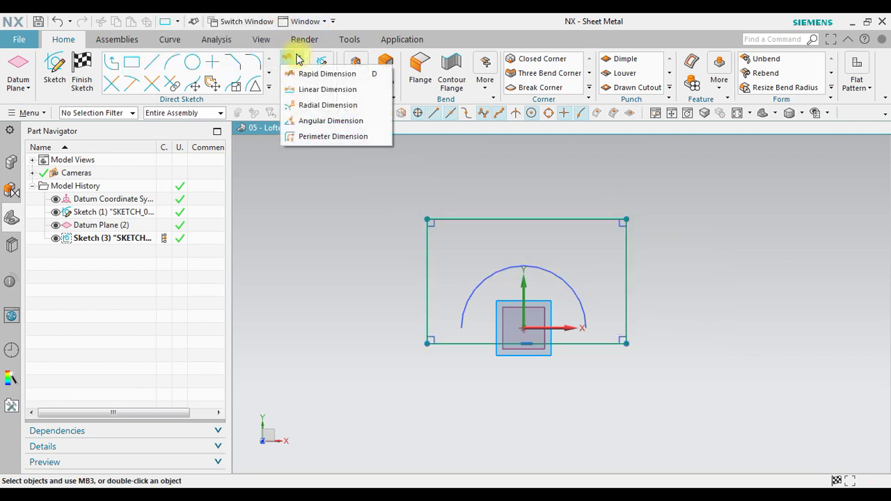
left_click(310, 74)
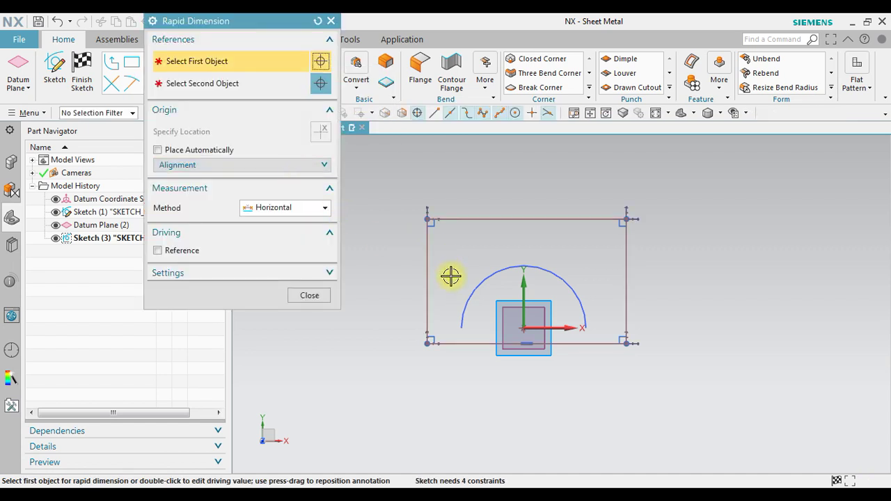
left_click(406, 244)
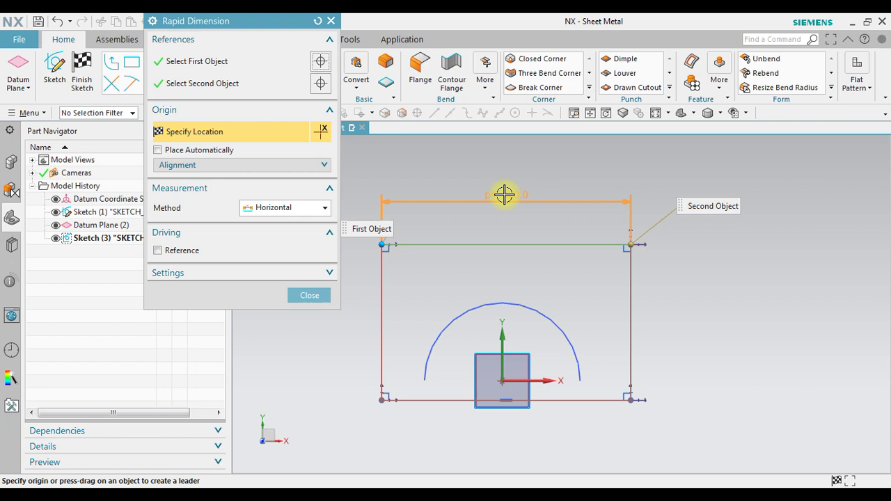
left_click(505, 193)
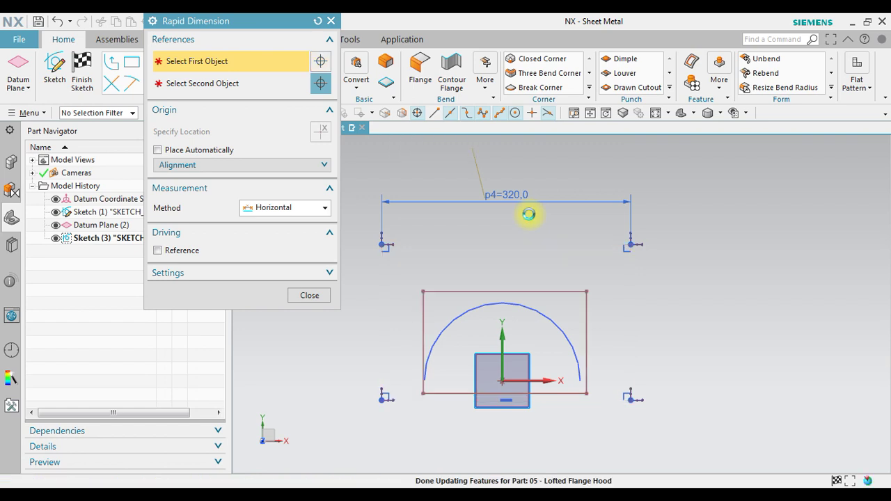
scroll(559, 327, "up", 2)
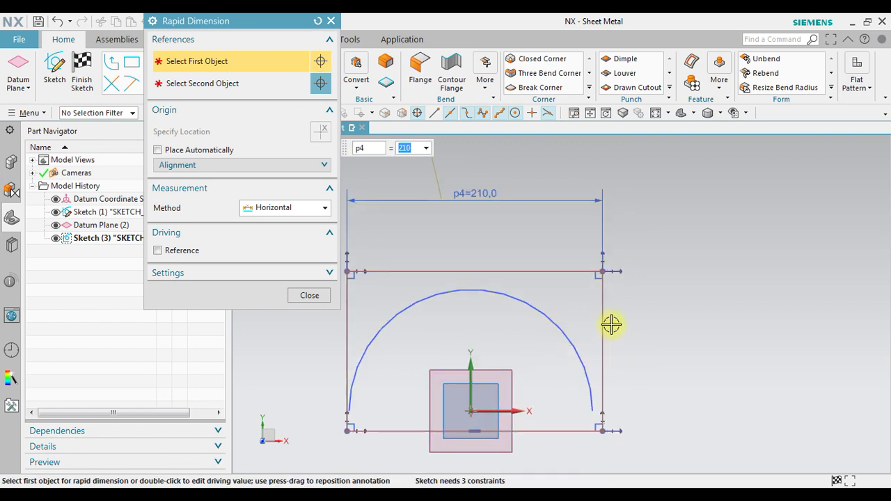
left_click(325, 208)
left_click(322, 223)
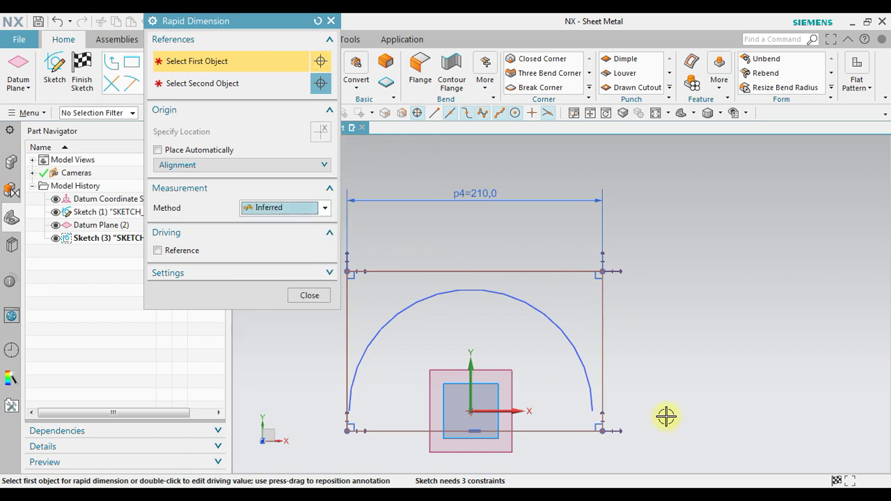
left_click(599, 315)
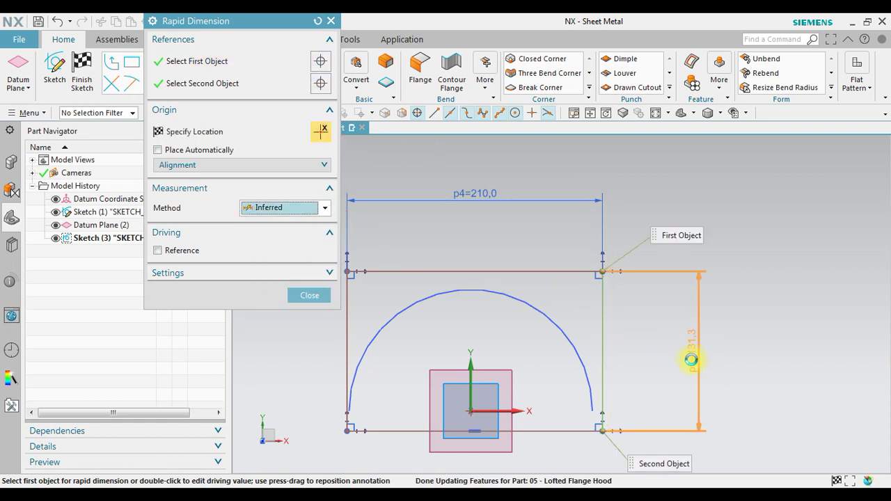
left_click(684, 353)
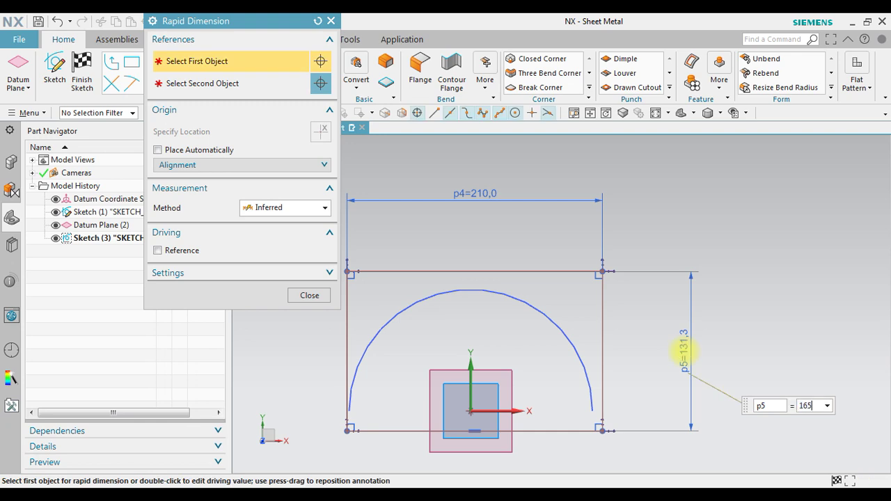
key("Return")
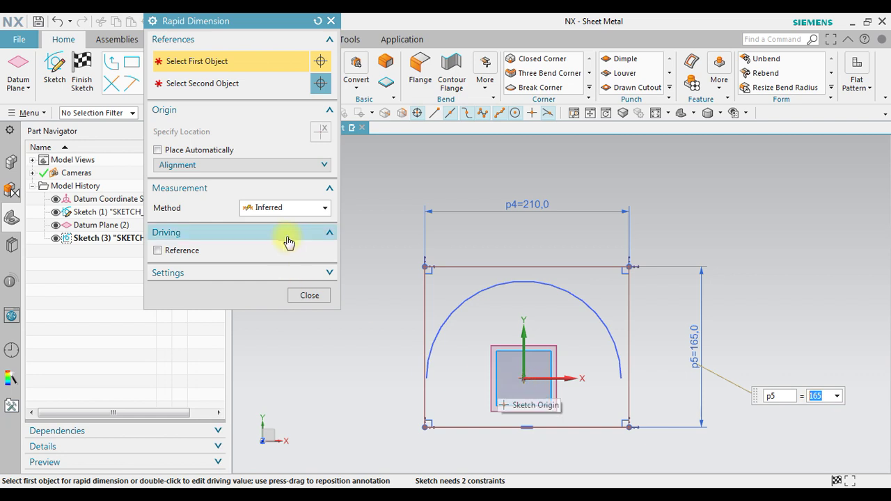
Set the bottom edge's vertical offset from the origin to 0.
left_click(280, 209)
left_click(281, 211)
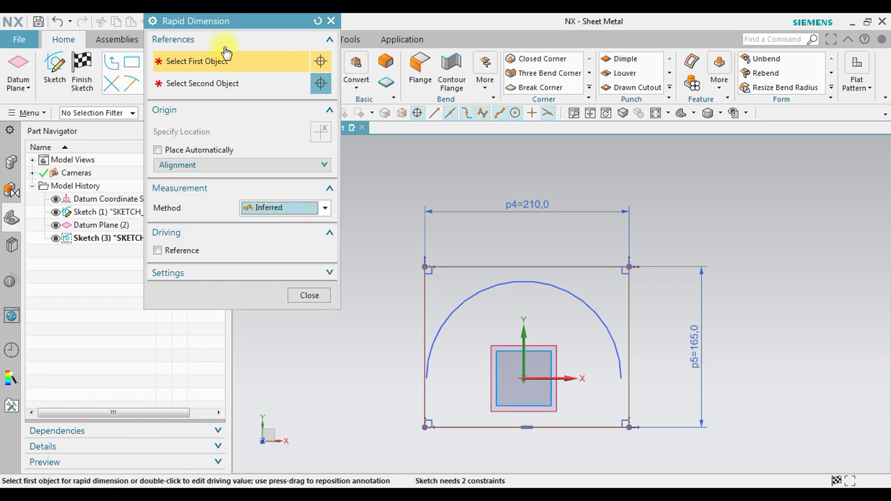
left_click(527, 426)
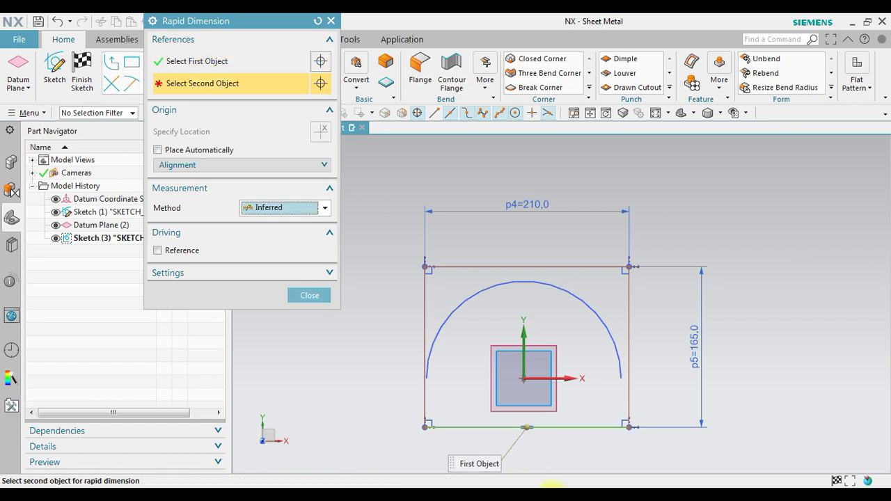
left_click(521, 380)
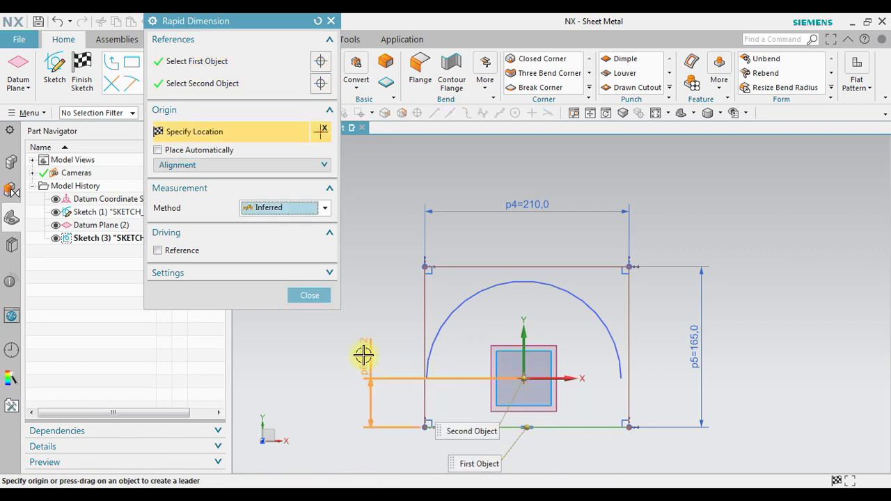
left_click(366, 342)
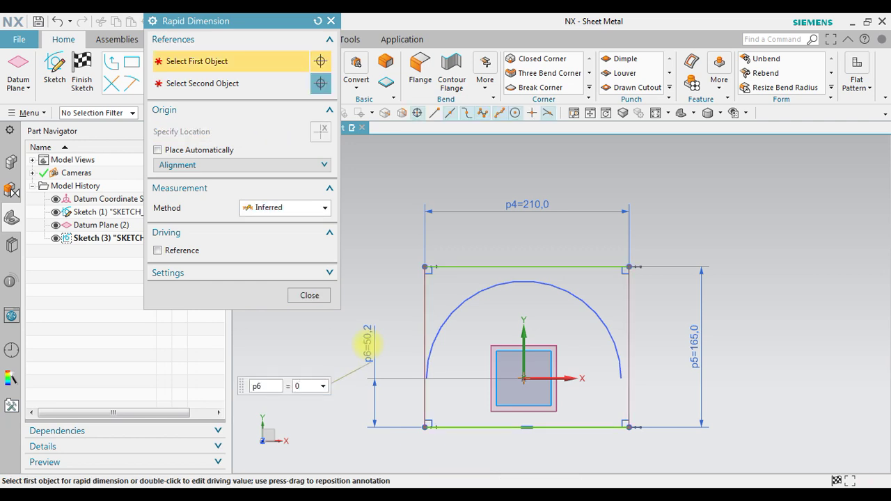
key("Return")
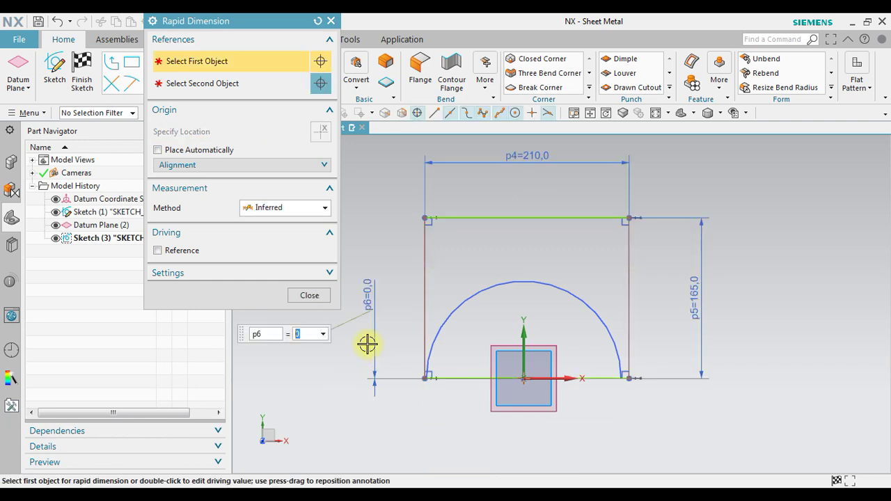
Centre the rectangle with a 0 horizontal offset from top midpoint to origin.
left_click(528, 217)
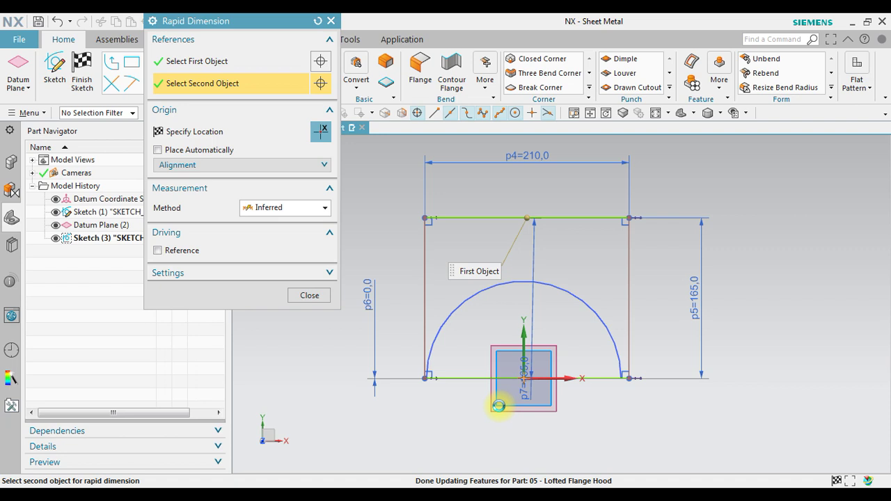
left_click(524, 382)
left_click(322, 208)
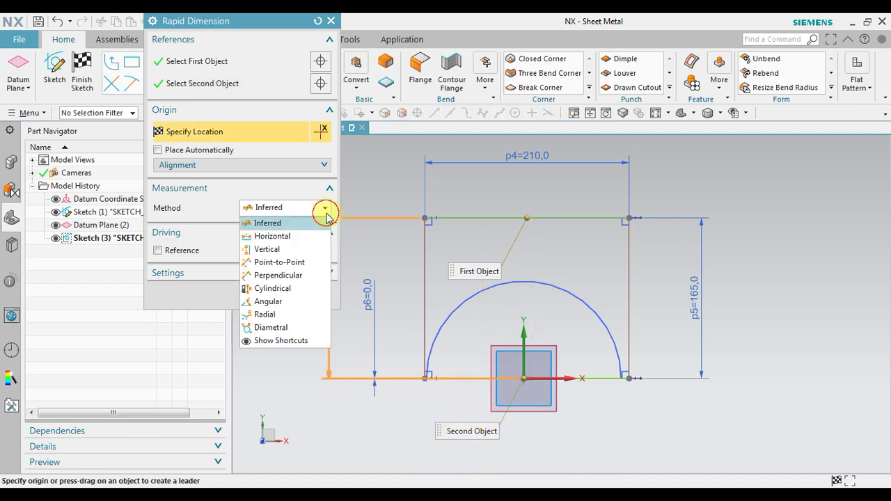
left_click(317, 232)
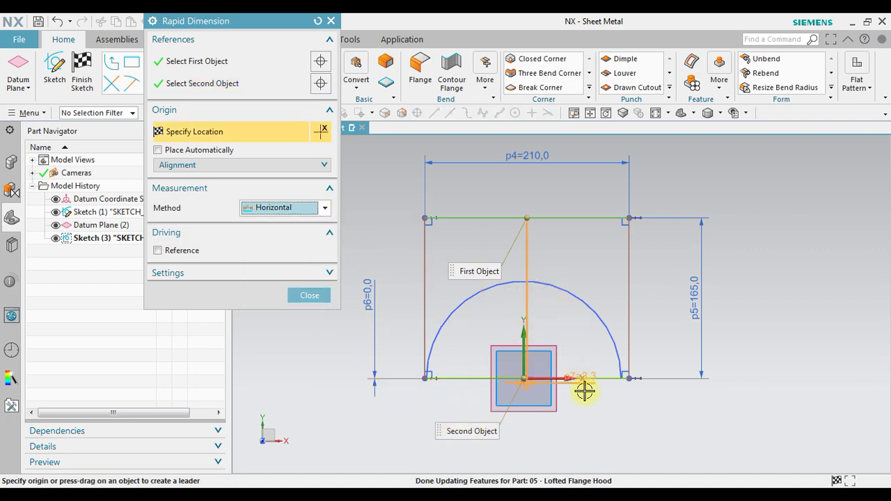
left_click(592, 424)
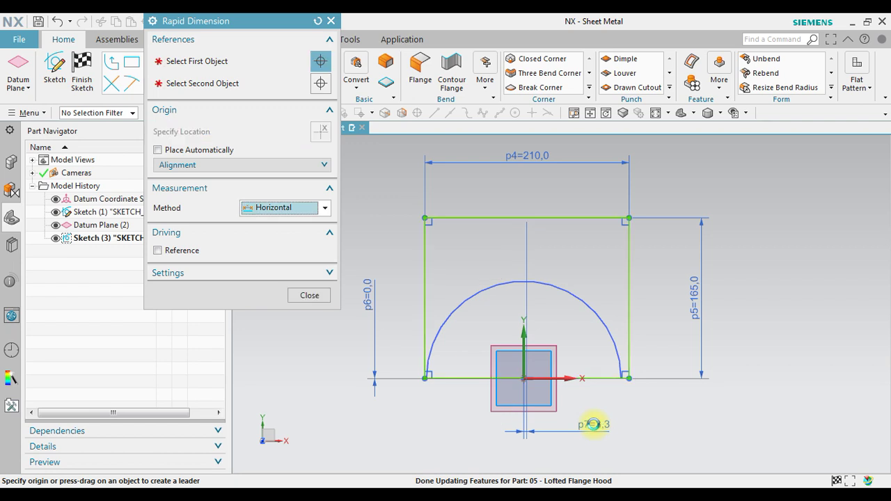
type("0")
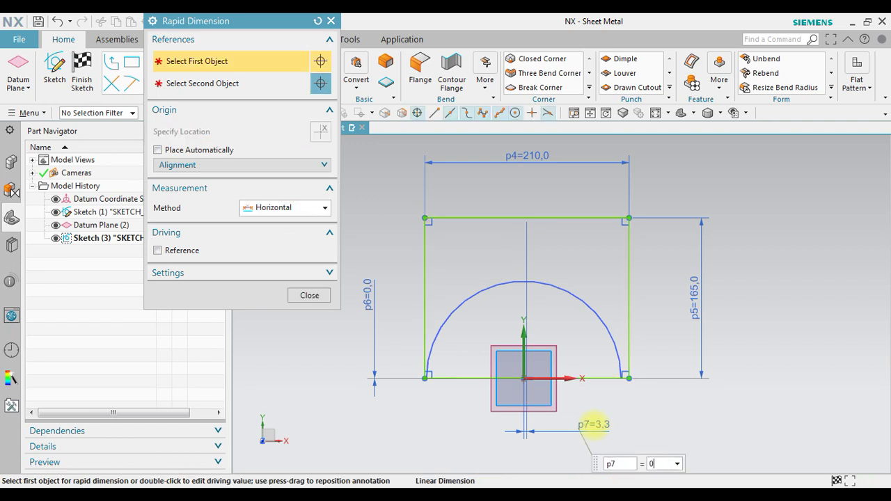
key("Return")
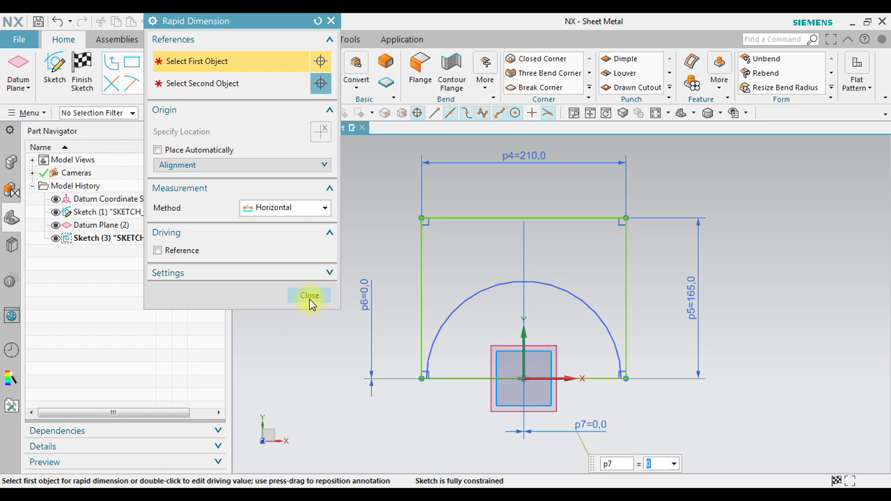
left_click(310, 298)
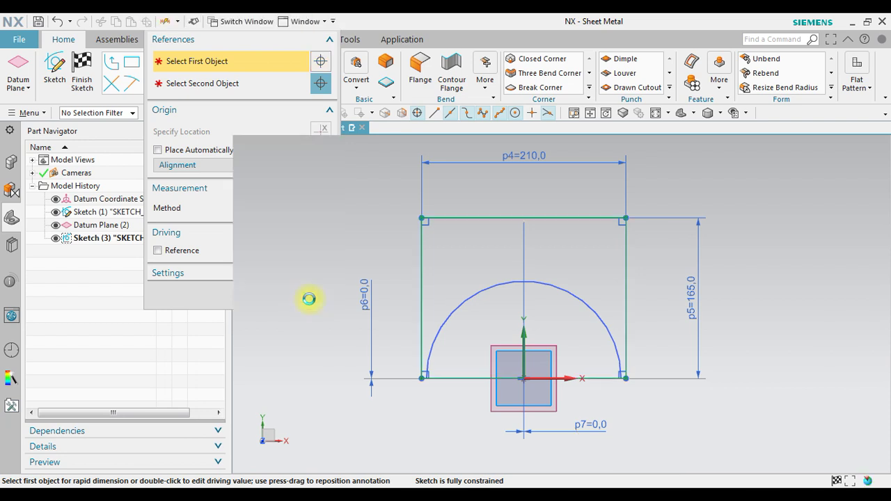
Finish Sketch (3) and orbit to see the arc and rectangle profiles together.
mouse_move(328, 322)
middle_mouse_down()
mouse_move(342, 328)
mouse_move(313, 342)
middle_mouse_up()
left_click(82, 65)
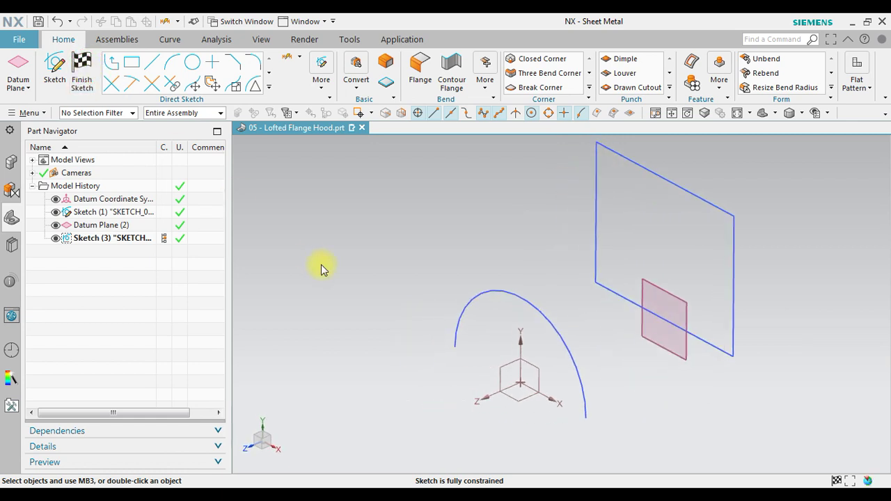
middle_click_drag(670, 360, 680, 325)
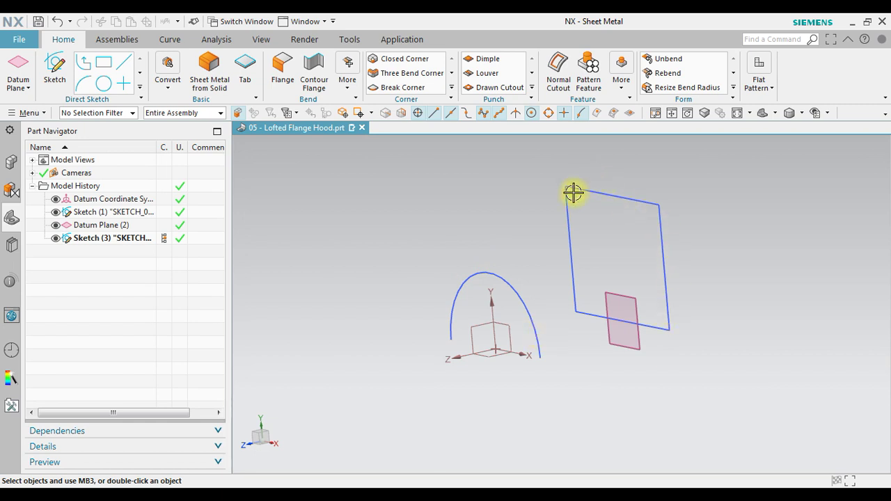
scroll(569, 317, "up", 2)
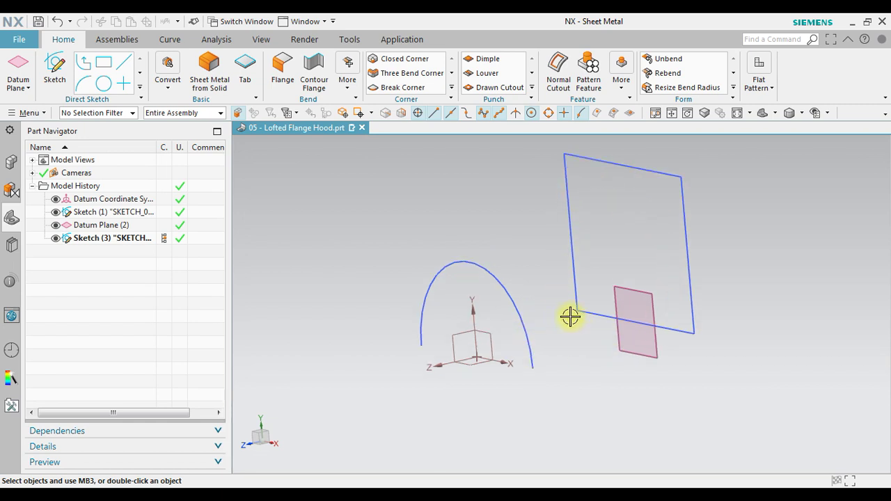
Convert the rectangle's bottom line to reference geometry and finish Sketch (3).
double_click(117, 241)
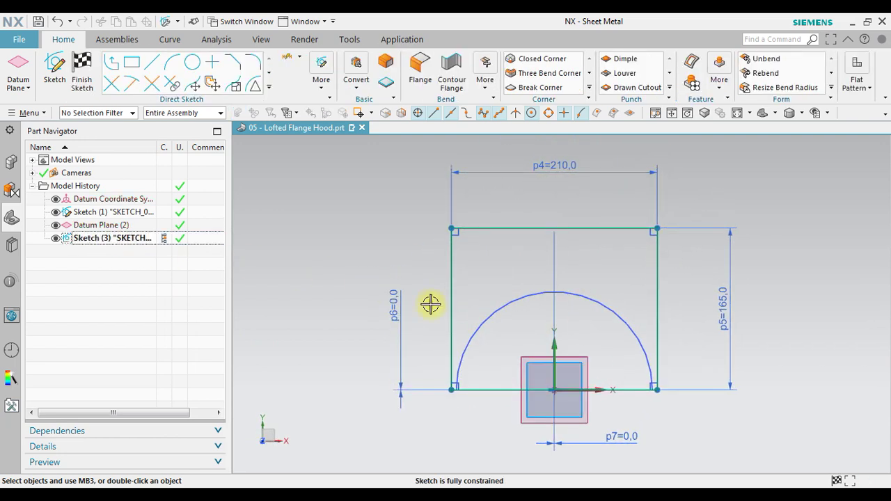
mouse_move(694, 291)
middle_mouse_down()
mouse_move(662, 288)
mouse_move(662, 308)
mouse_move(591, 319)
middle_mouse_up()
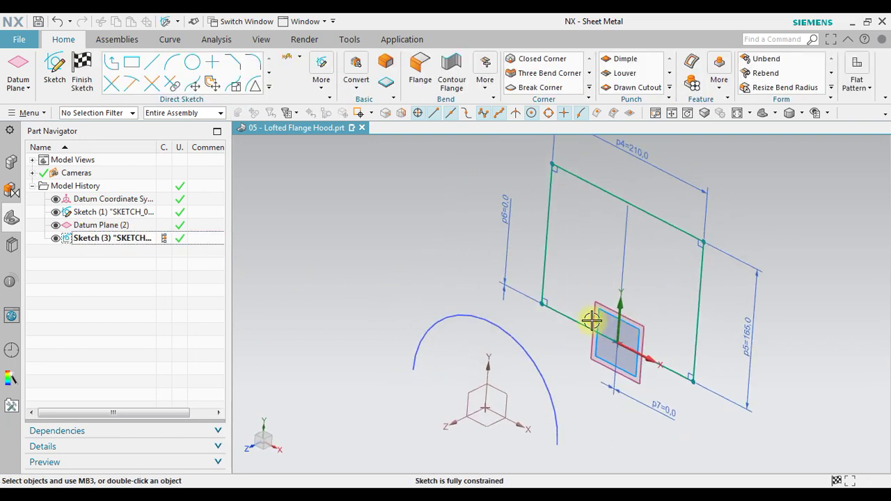
left_click(575, 324)
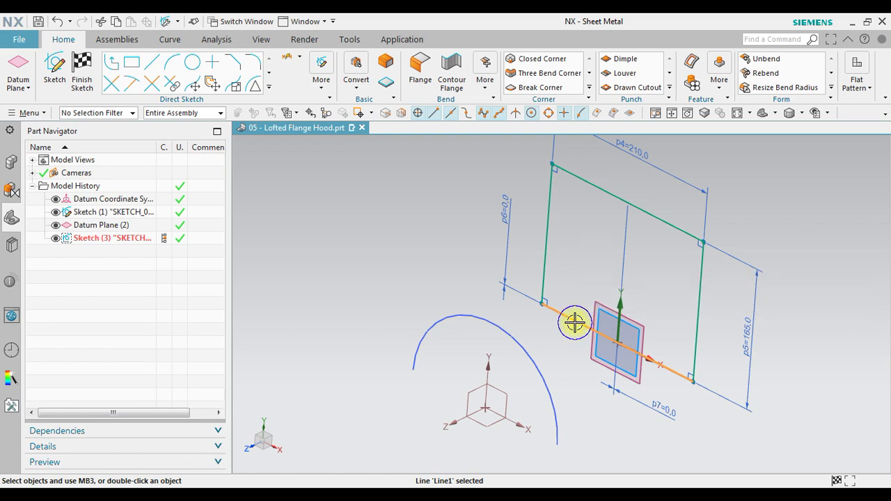
right_click(576, 326)
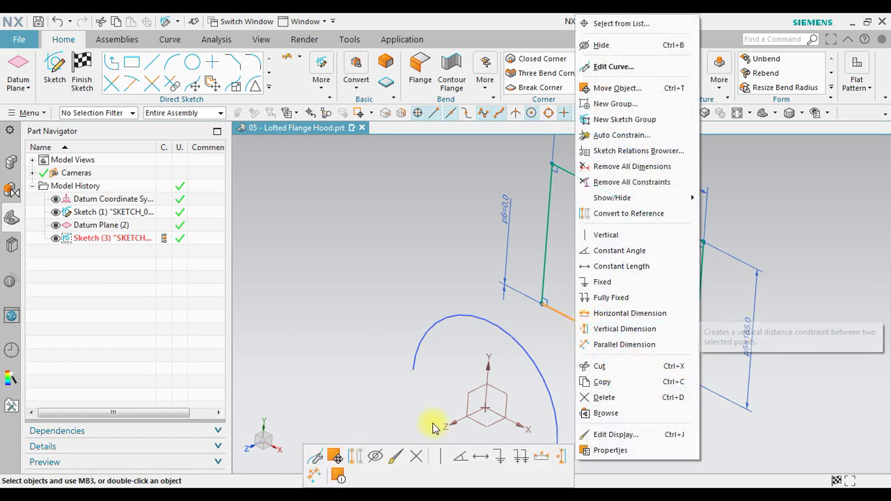
left_click(357, 460)
mouse_move(459, 275)
middle_mouse_down()
mouse_move(446, 260)
mouse_move(443, 267)
middle_mouse_up()
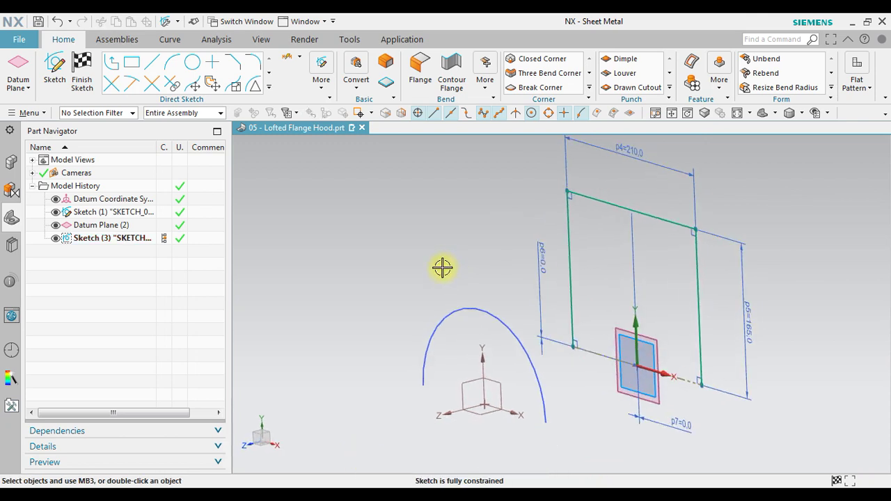
left_click(85, 73)
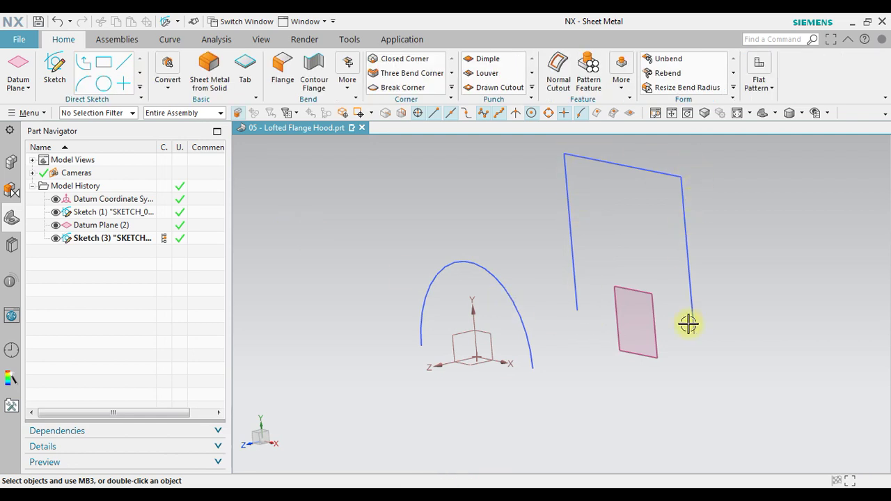
mouse_move(639, 397)
middle_mouse_down()
mouse_move(657, 396)
mouse_move(645, 400)
middle_mouse_up()
Start a Lofted Flange of type Base.
scroll(584, 426, "down", 2)
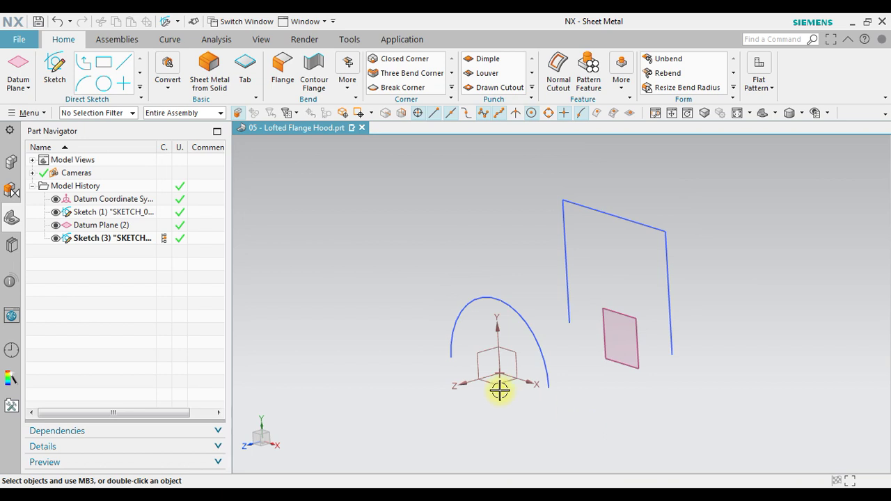
left_click(347, 75)
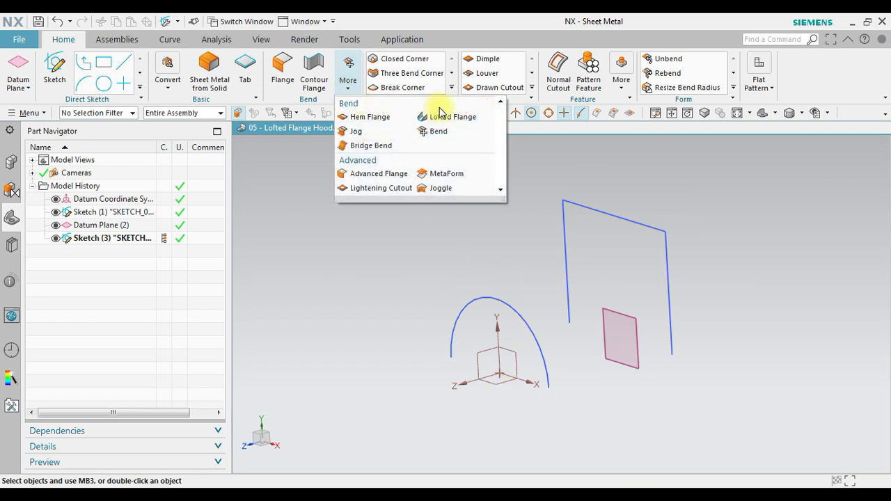
left_click(385, 277)
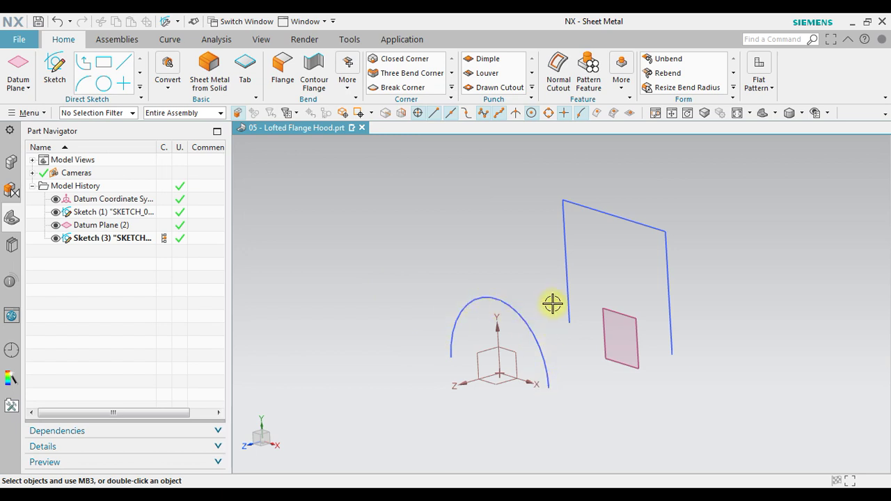
left_click(346, 77)
left_click(426, 117)
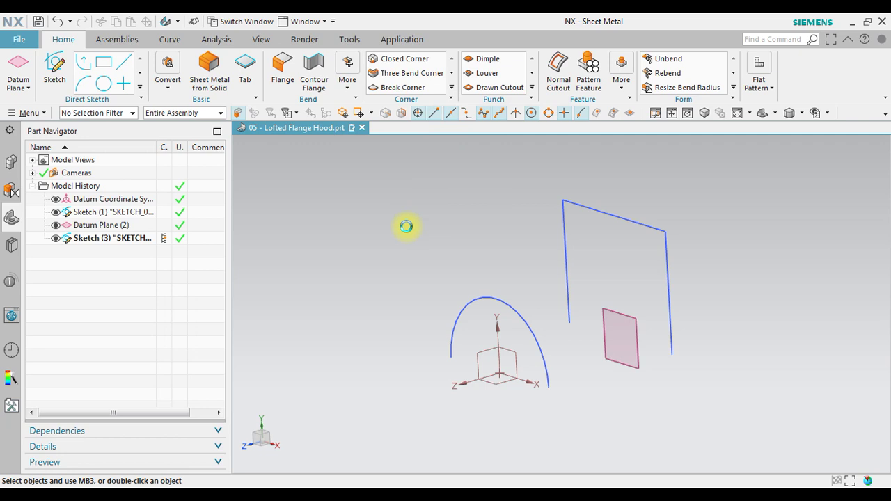
left_click(232, 46)
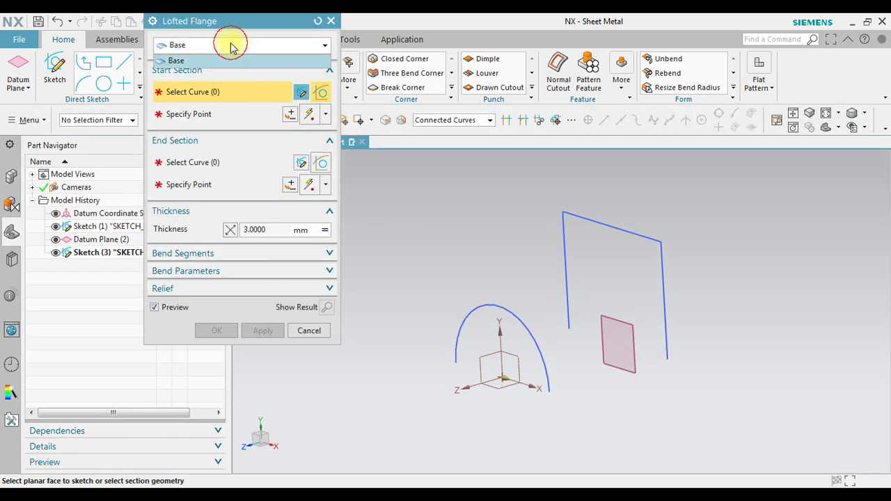
left_click(182, 61)
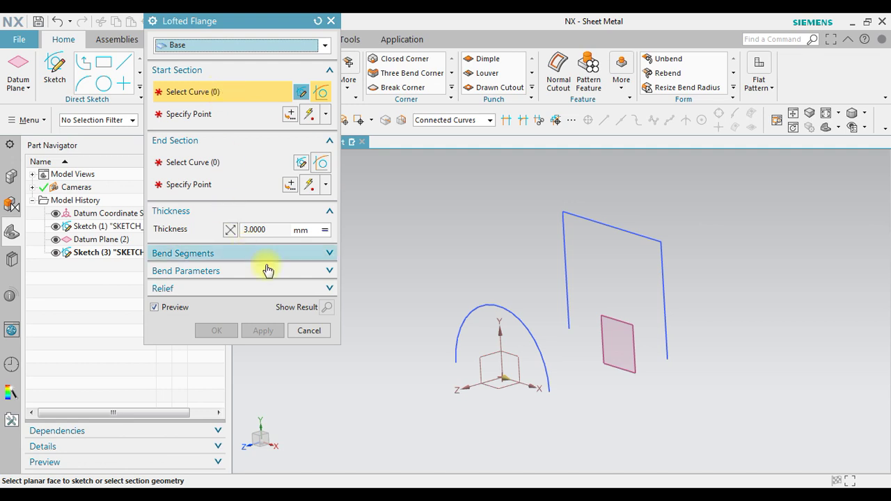
Loft from the arc start section to the three-sided end profile at 3 mm thickness.
scroll(570, 383, "up", 2)
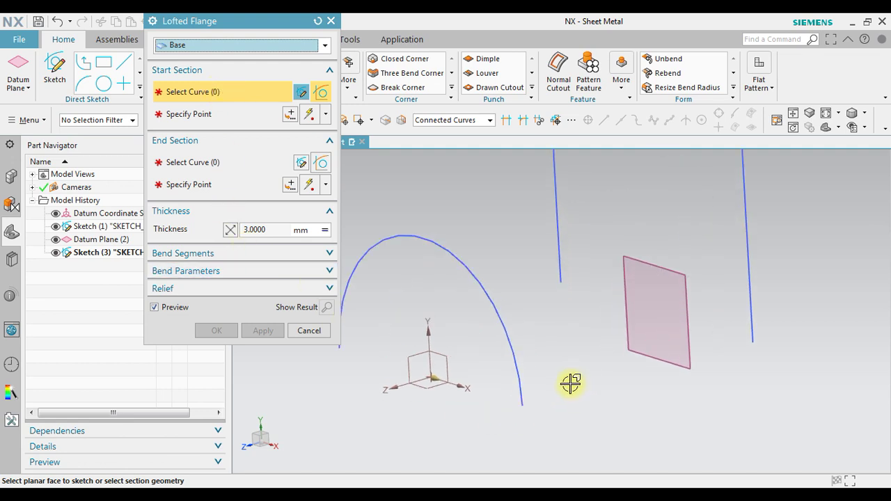
left_click(519, 376)
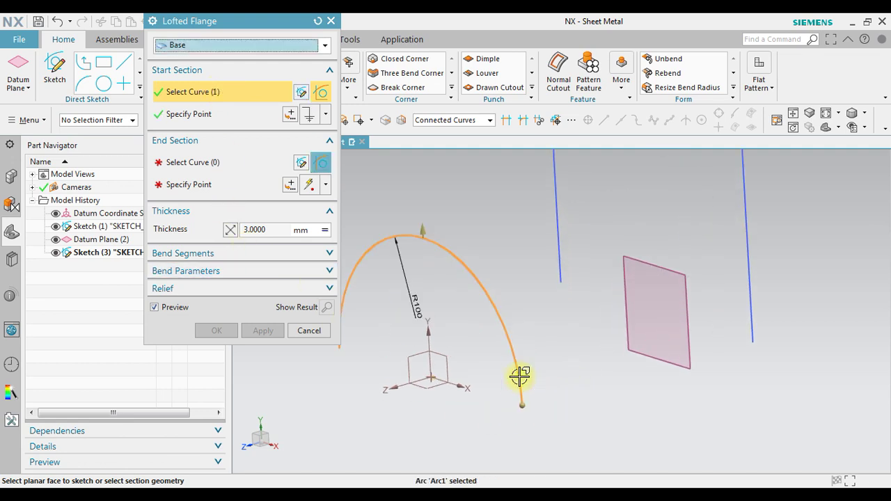
left_click(193, 120)
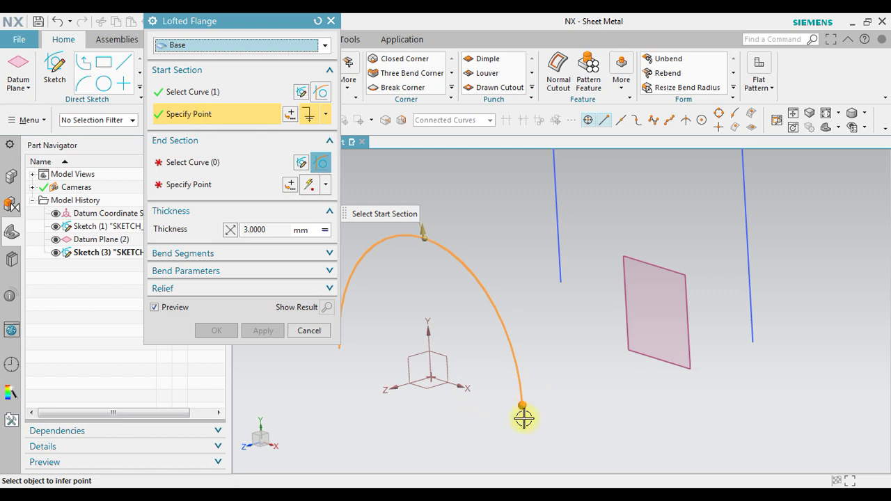
left_click(201, 165)
middle_click_drag(454, 299, 692, 390)
left_click(720, 324)
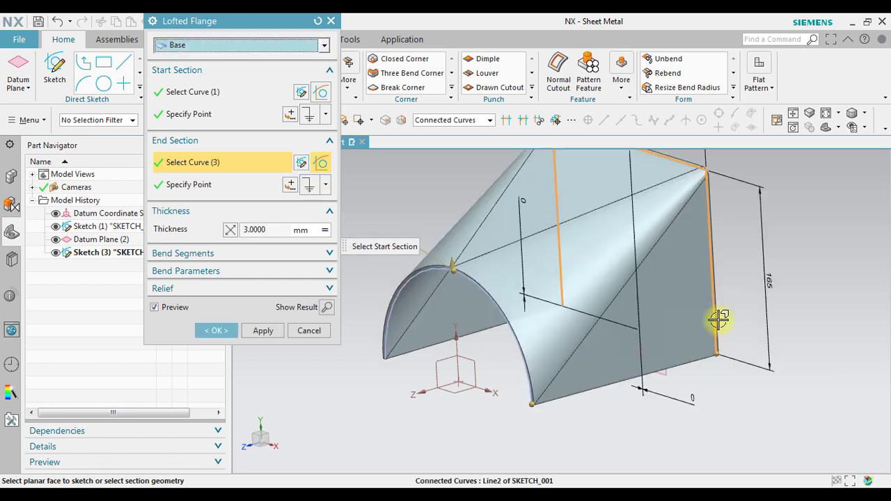
left_click(183, 184)
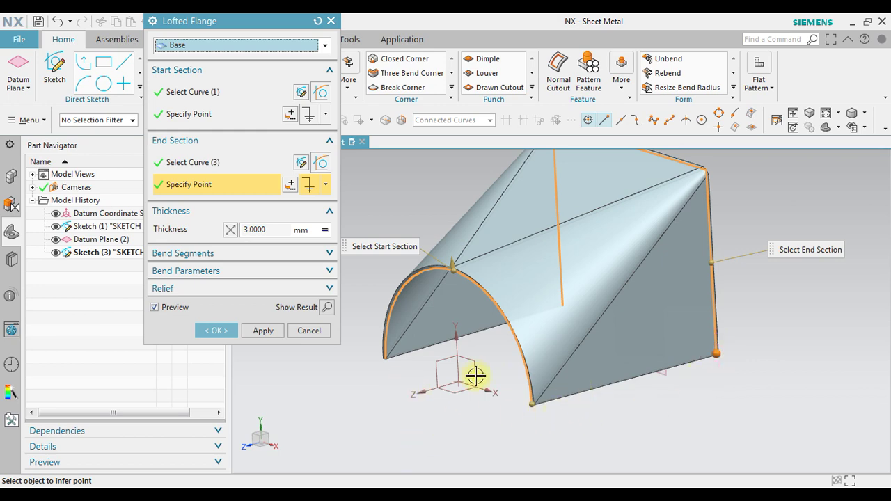
middle_click_drag(578, 338, 557, 275)
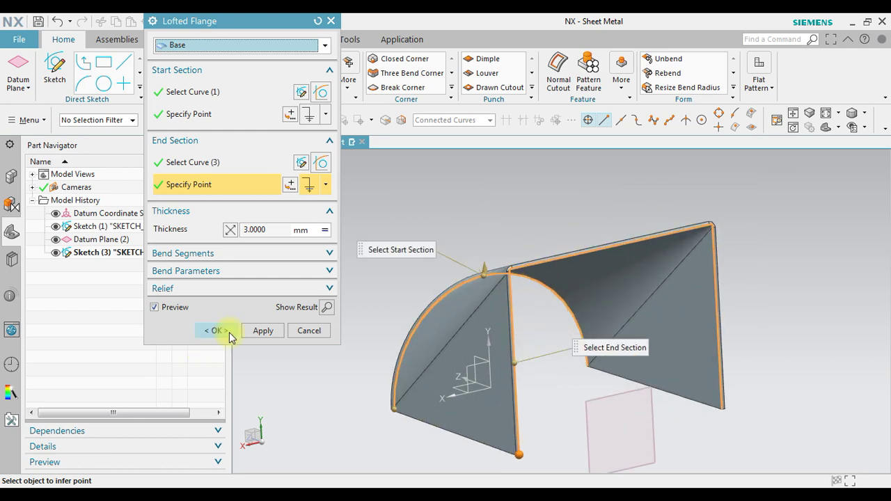
left_click(217, 331)
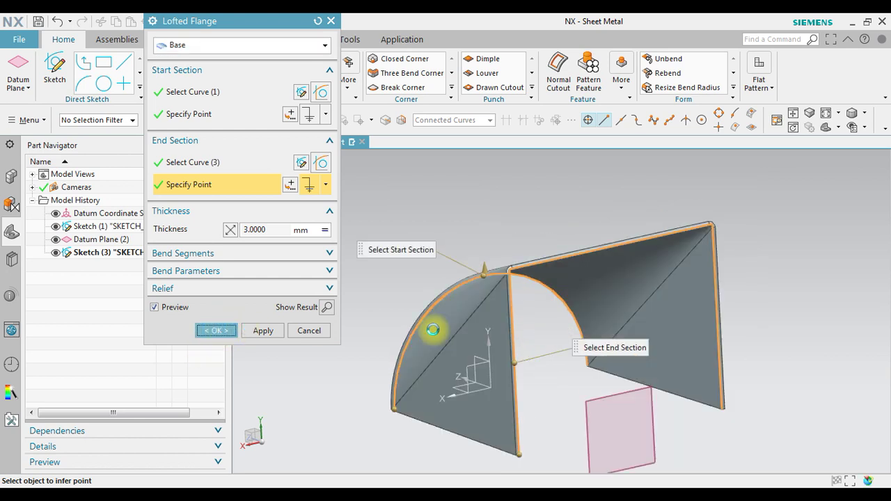
scroll(704, 221, "up", 5)
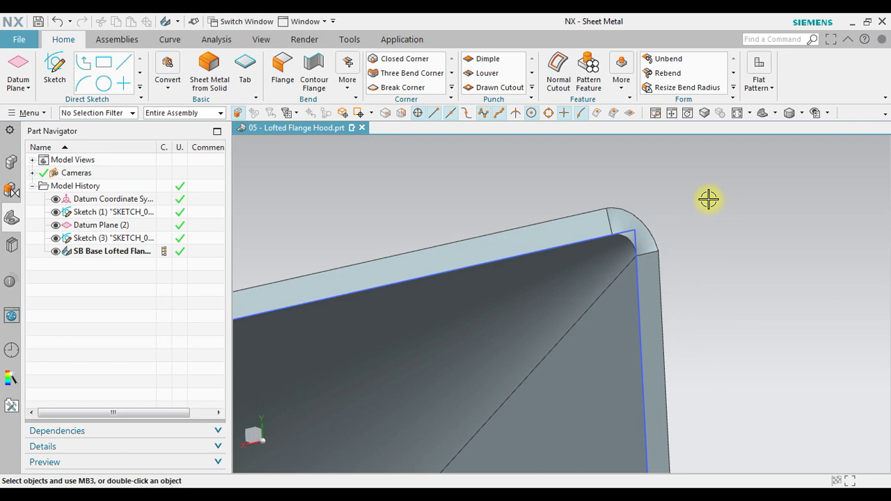
scroll(644, 269, "up", 2)
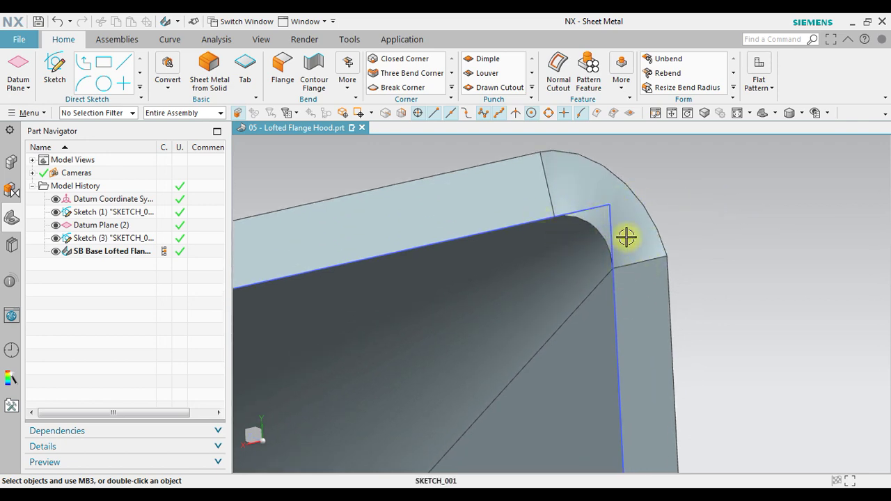
middle_click_drag(628, 234, 603, 215)
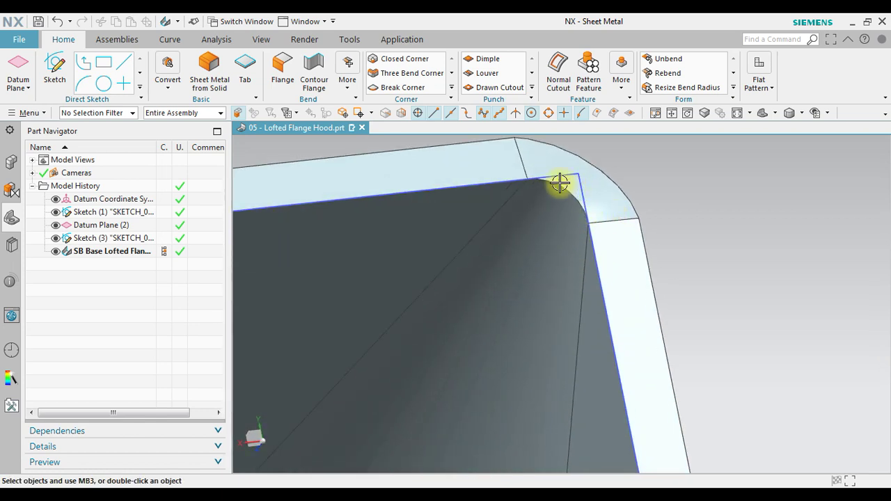
scroll(589, 200, "down", 2)
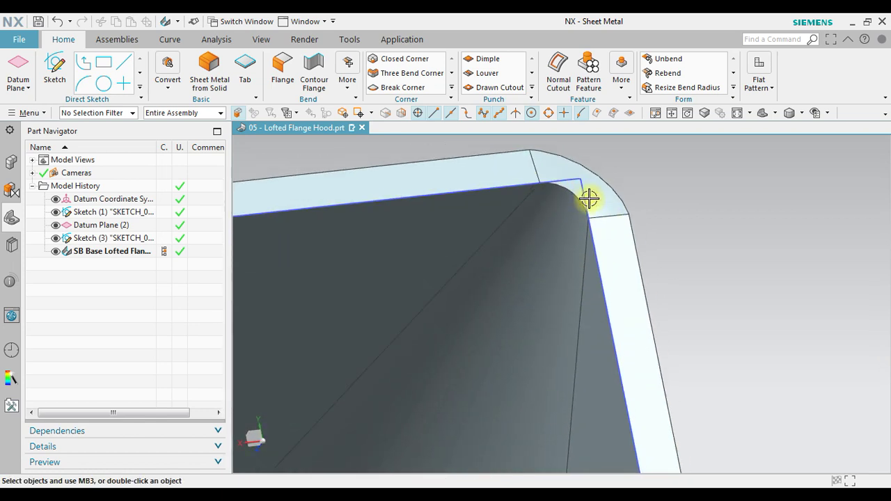
middle_click_drag(646, 206, 667, 235)
scroll(597, 235, "down", 3)
scroll(477, 258, "up", 4)
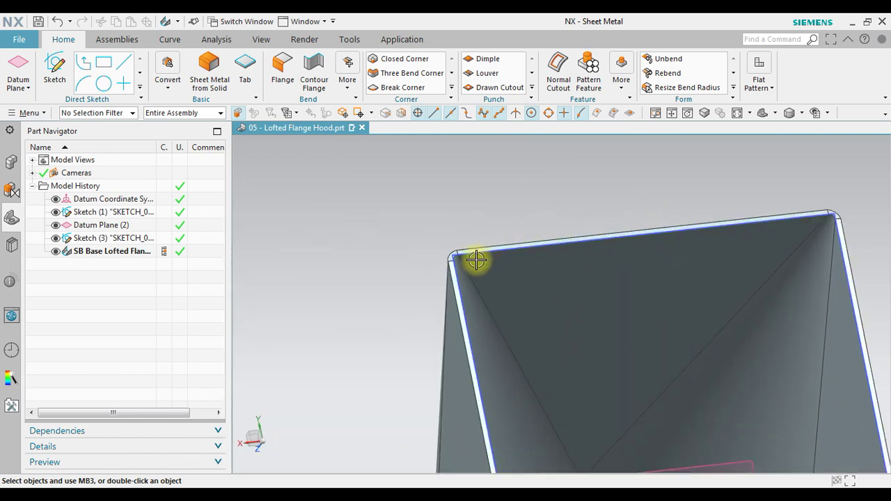
scroll(523, 279, "down", 2)
middle_click_drag(511, 294, 544, 302)
scroll(547, 299, "up", 3)
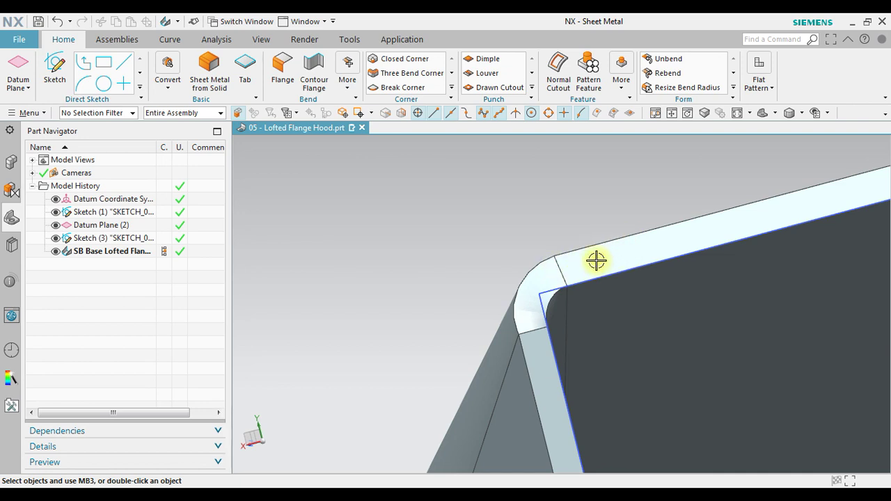
scroll(433, 293, "down", 3)
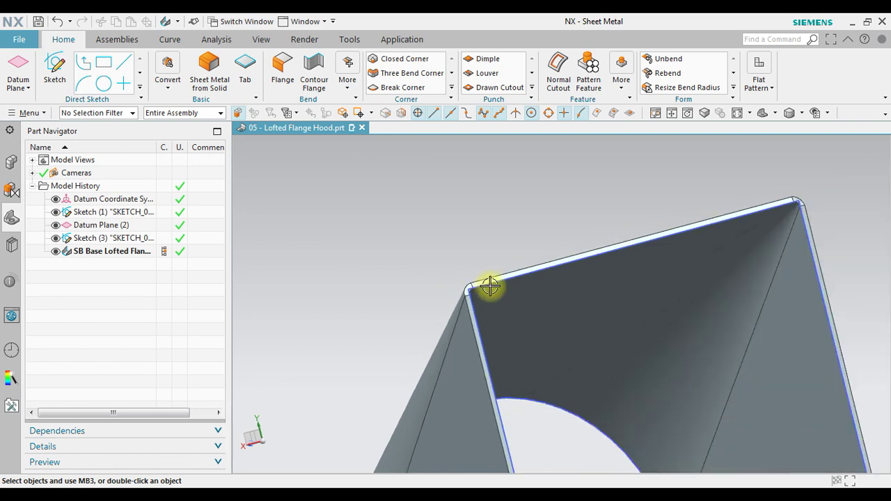
scroll(472, 337, "down", 3)
middle_click_drag(471, 336, 516, 388)
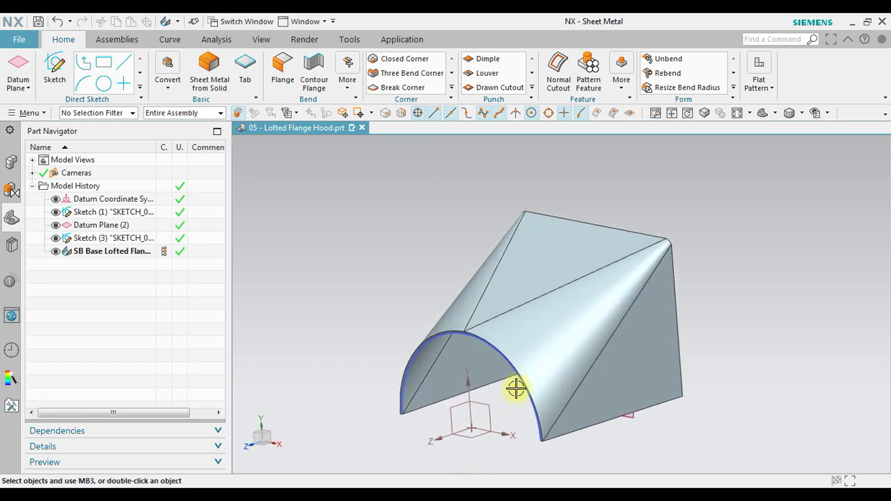
scroll(516, 389, "up", 2)
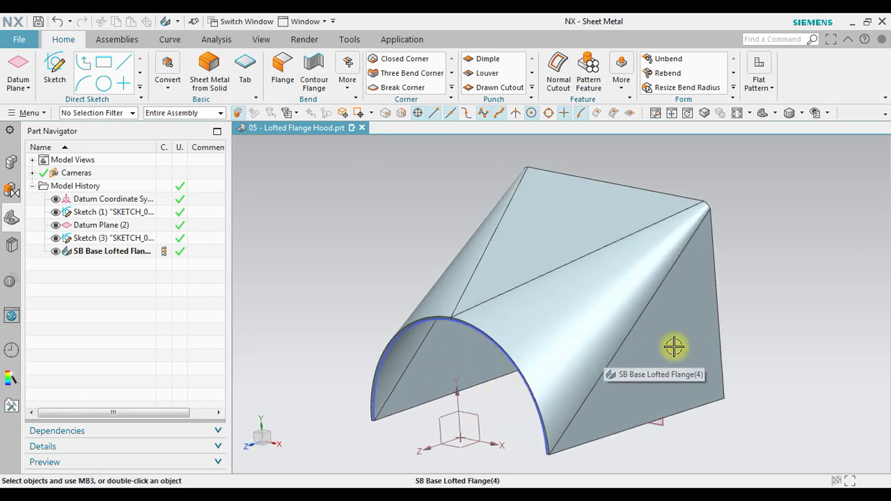